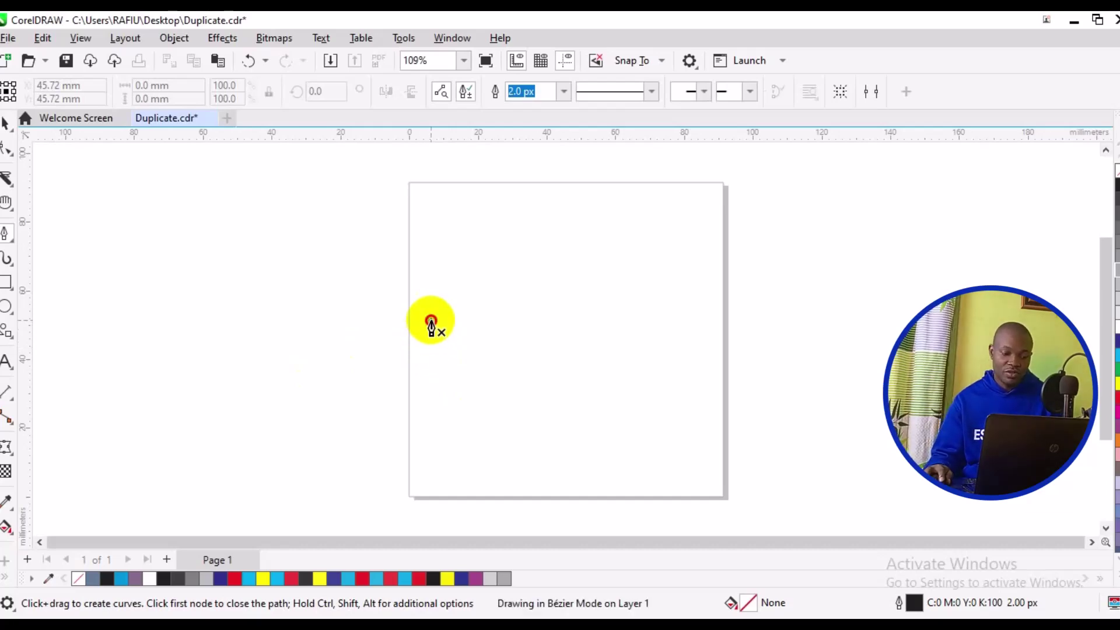
# Step: Draw a straight horizontal line about 60 mm long across the page with the Bézier pen and end the path
pyautogui.click(431, 320)
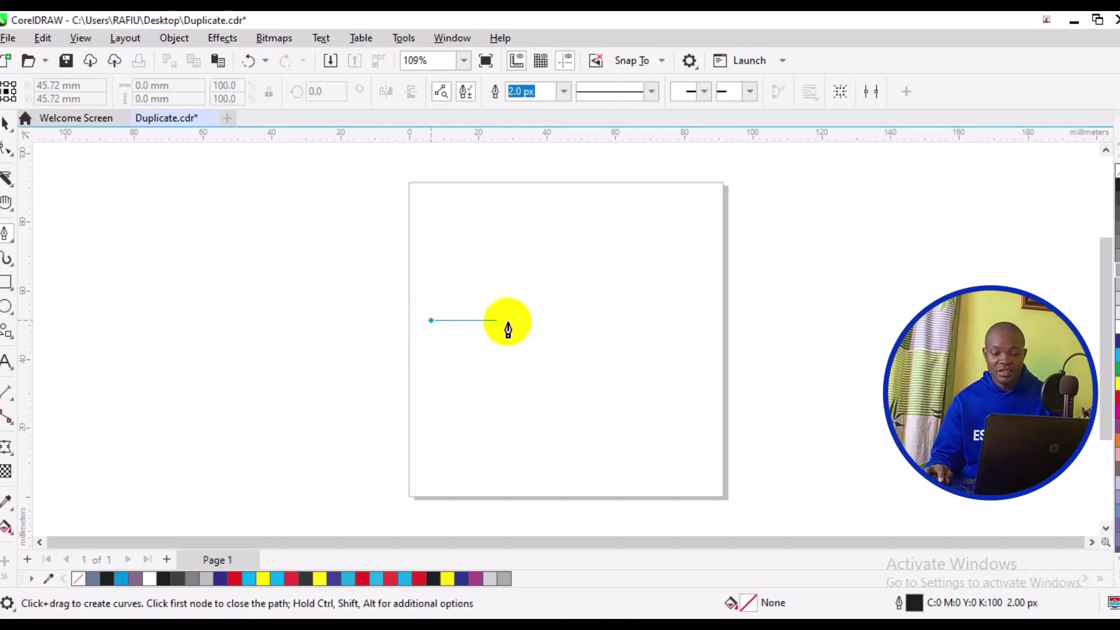
pyautogui.click(638, 320)
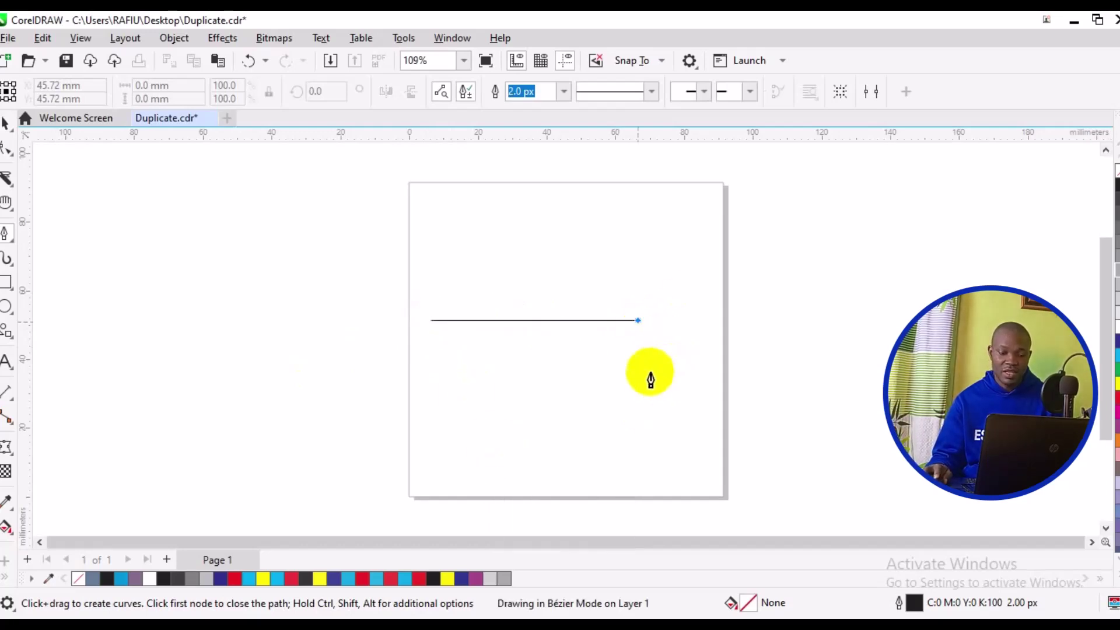
pyautogui.moveTo(723, 419); pyautogui.dragTo(680, 439)
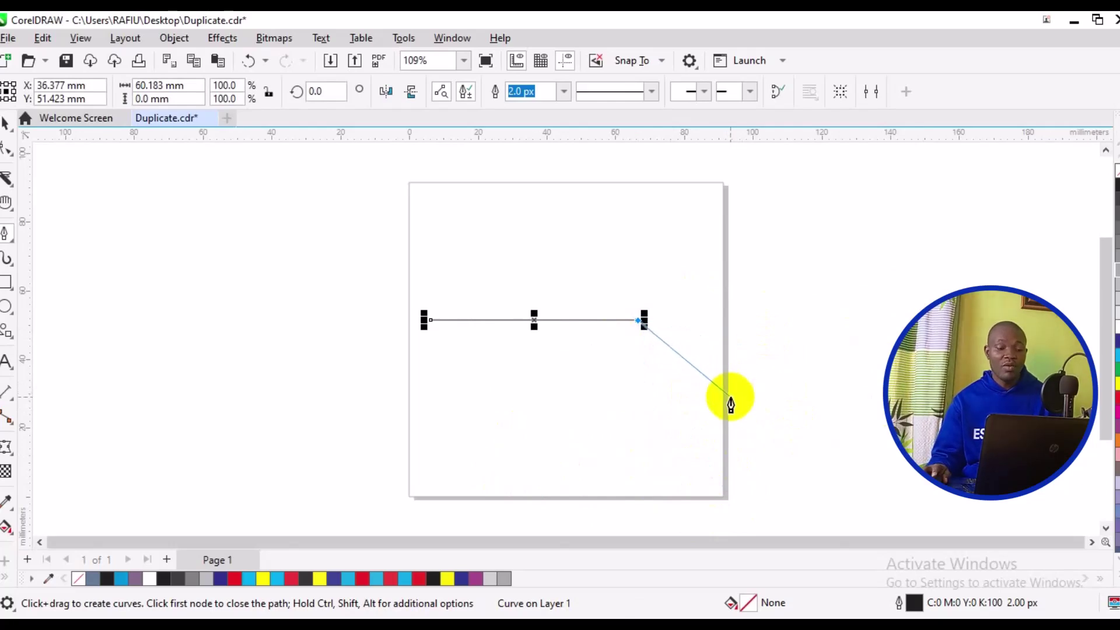
pyautogui.press('ctrl')
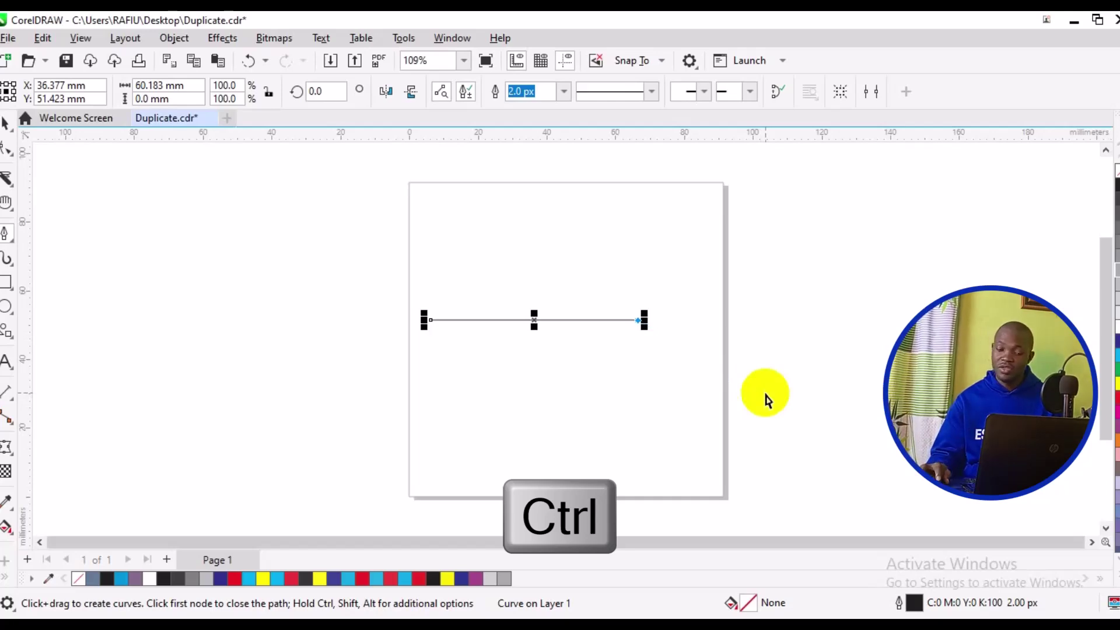
pyautogui.press('Escape')
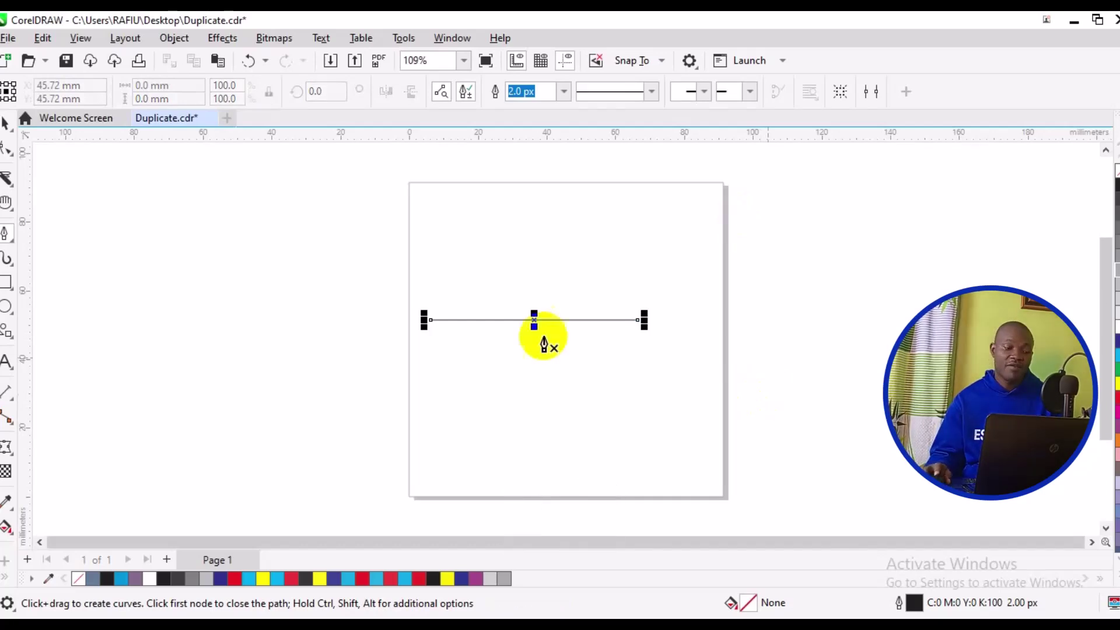
# Step: Try outline widths of 16 px and 25 px on the horizontal line
pyautogui.click(6, 125)
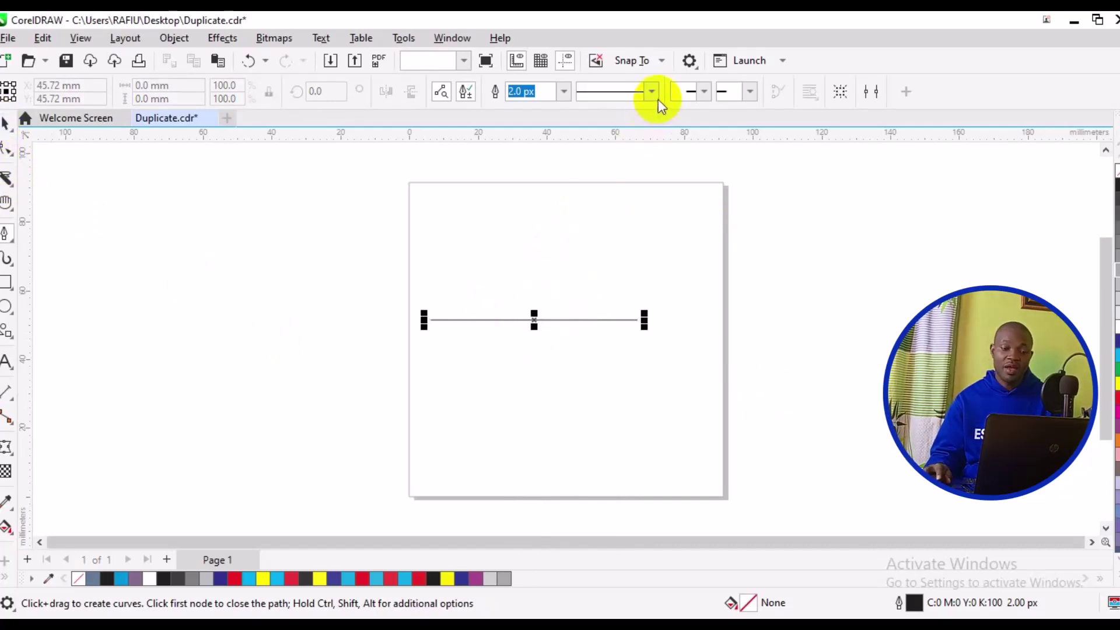
pyautogui.click(514, 91)
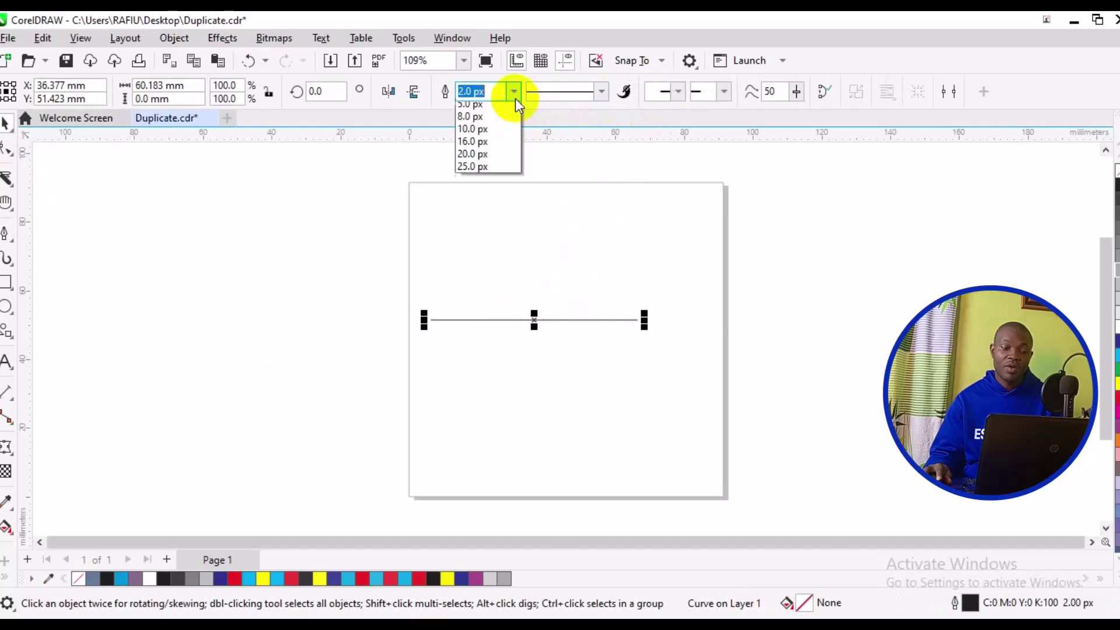
pyautogui.click(491, 187)
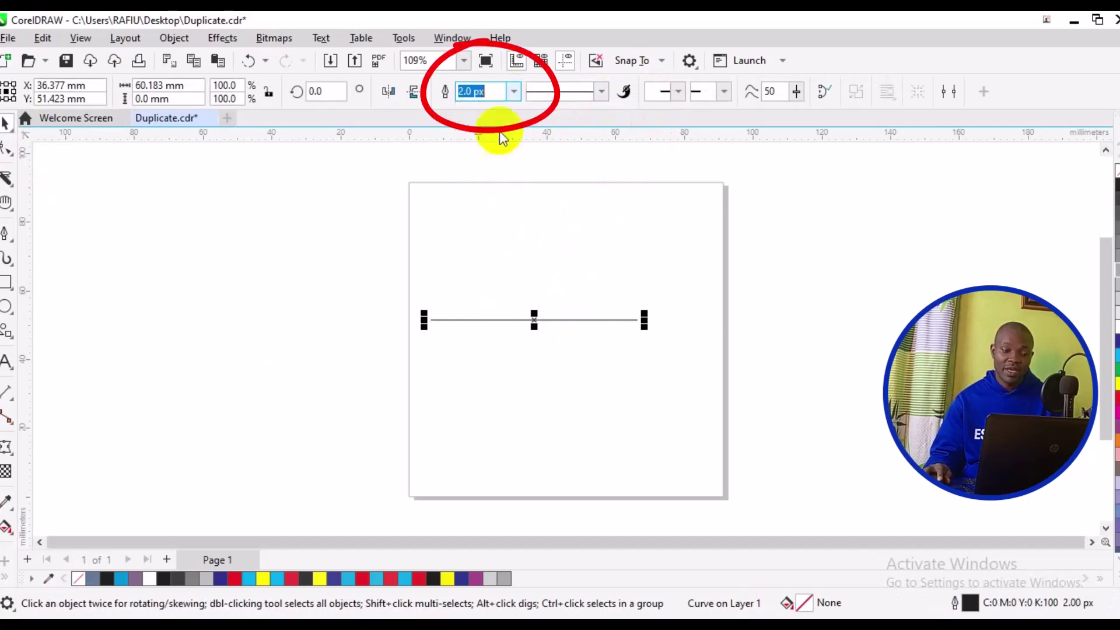
pyautogui.click(513, 94)
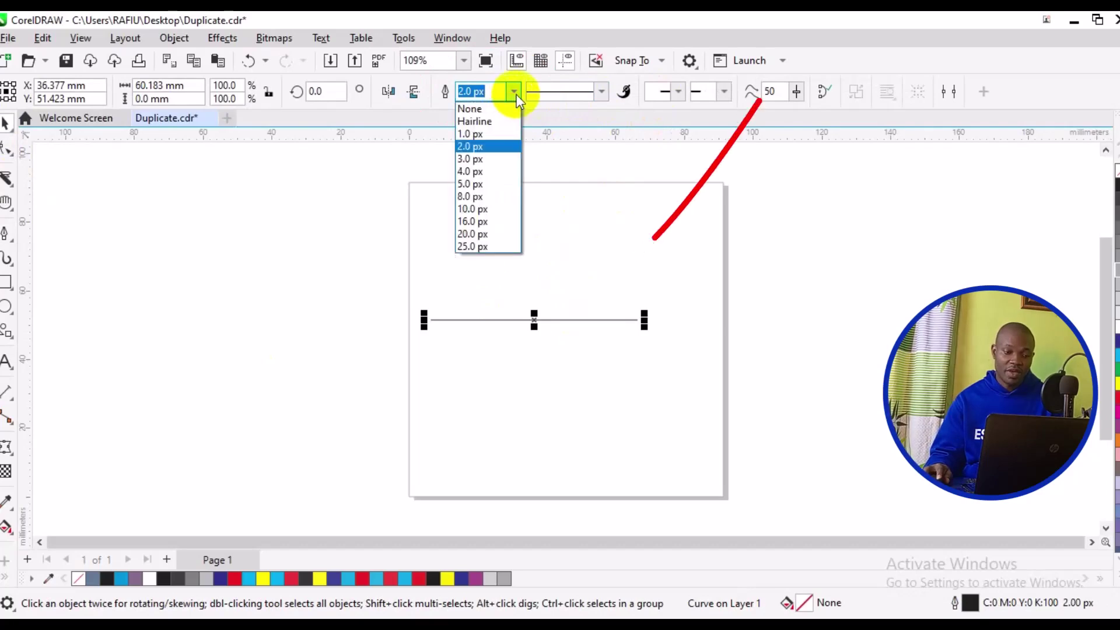
pyautogui.click(499, 222)
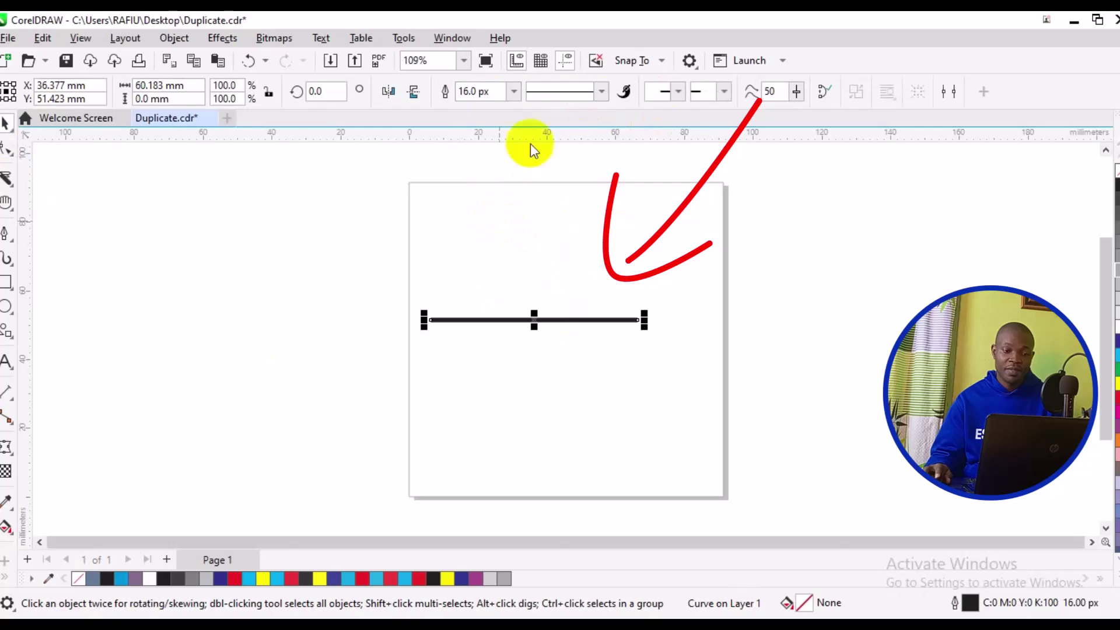
pyautogui.click(514, 92)
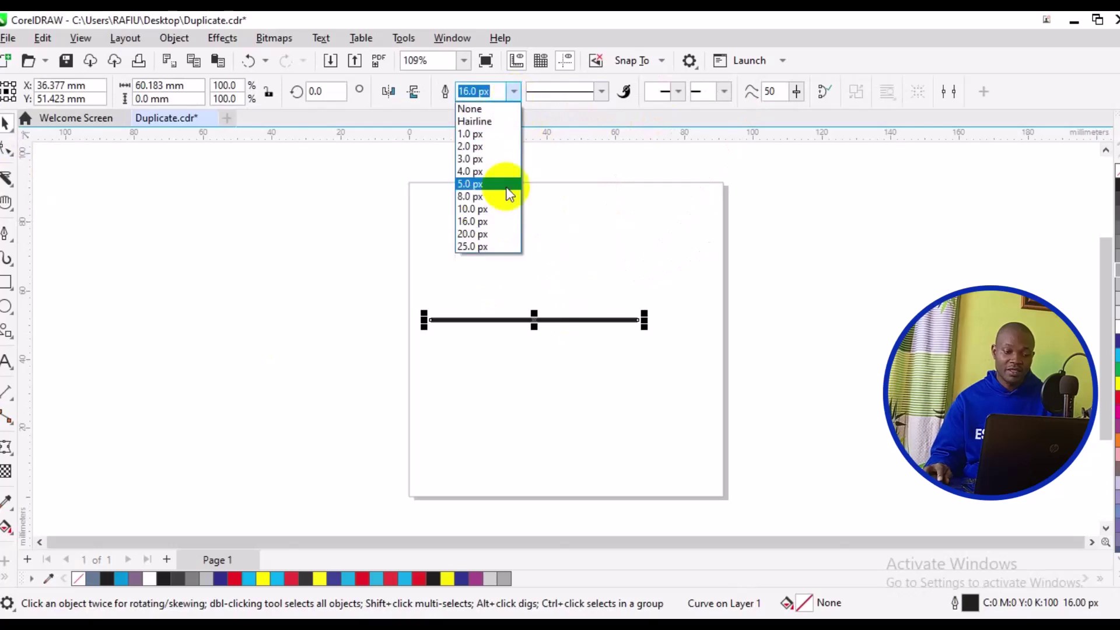
pyautogui.click(509, 247)
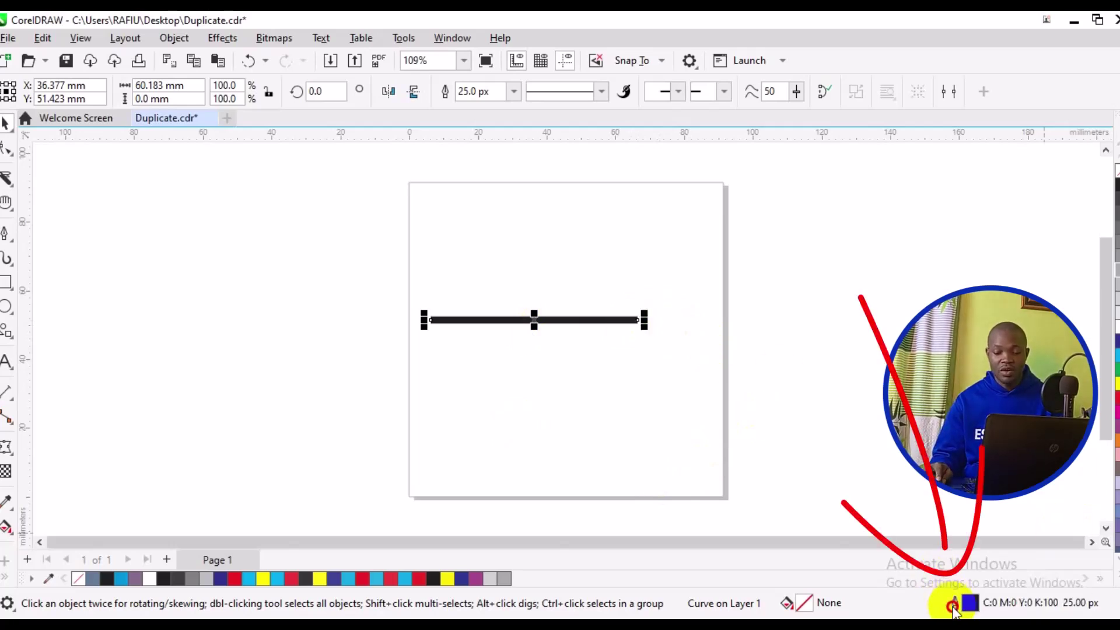
# Step: Give the line round caps and a 50 px outline width, with Scale with object and Behind fill enabled
pyautogui.click(953, 607)
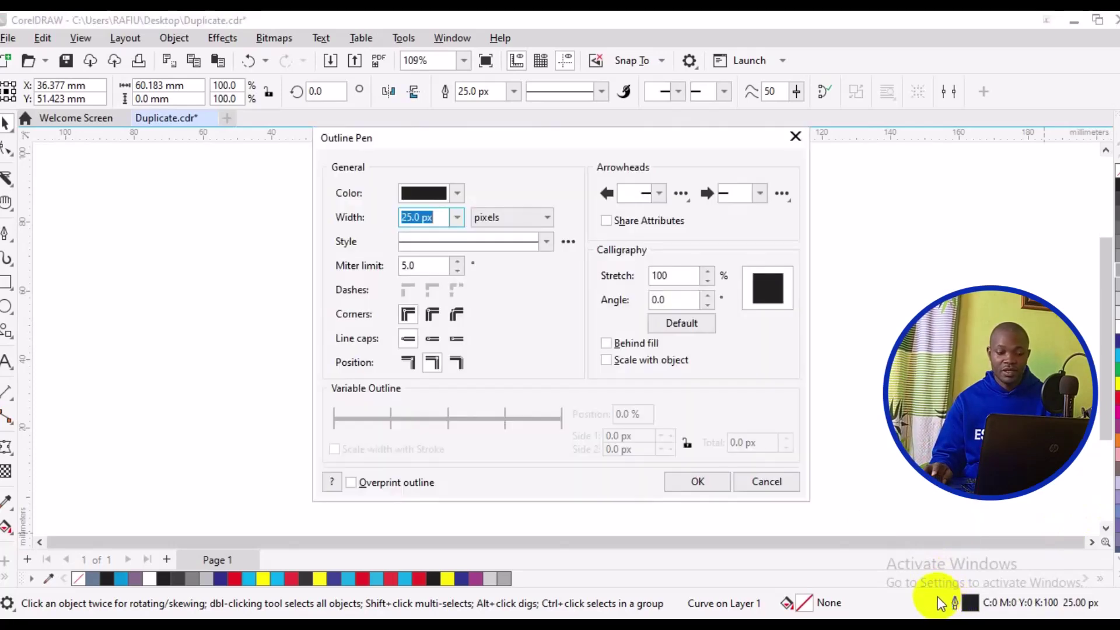
pyautogui.click(429, 343)
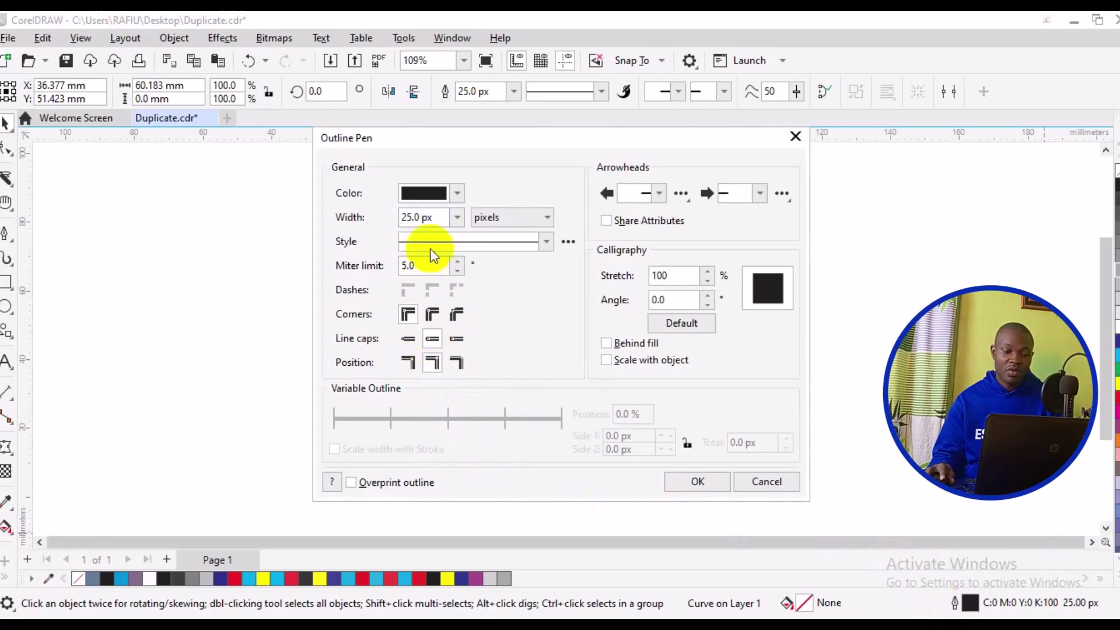
pyautogui.click(454, 220)
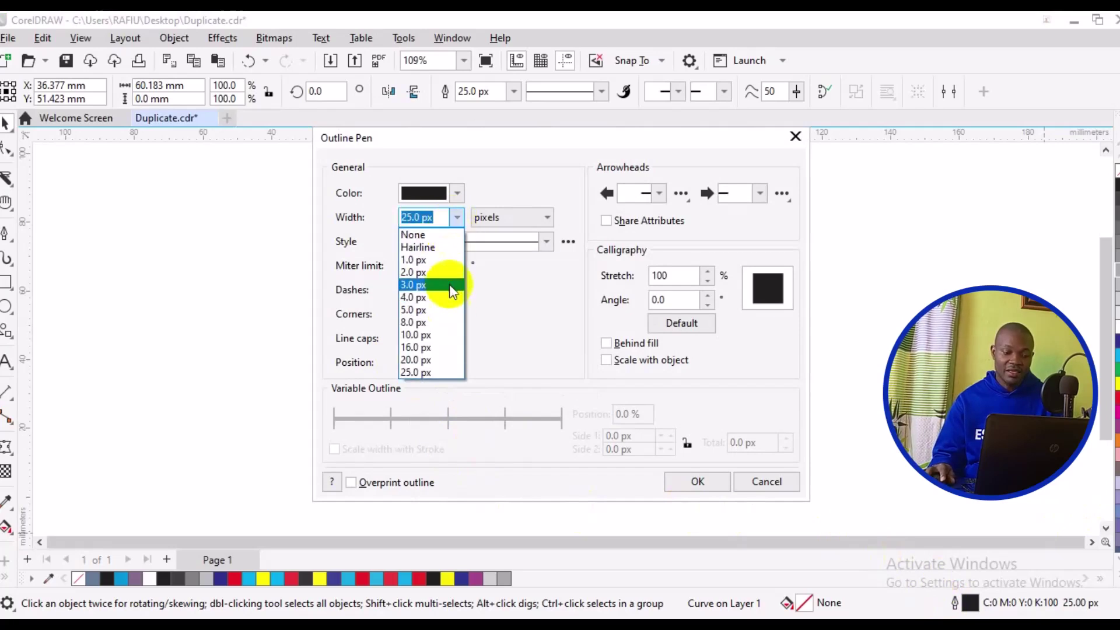
pyautogui.click(413, 221)
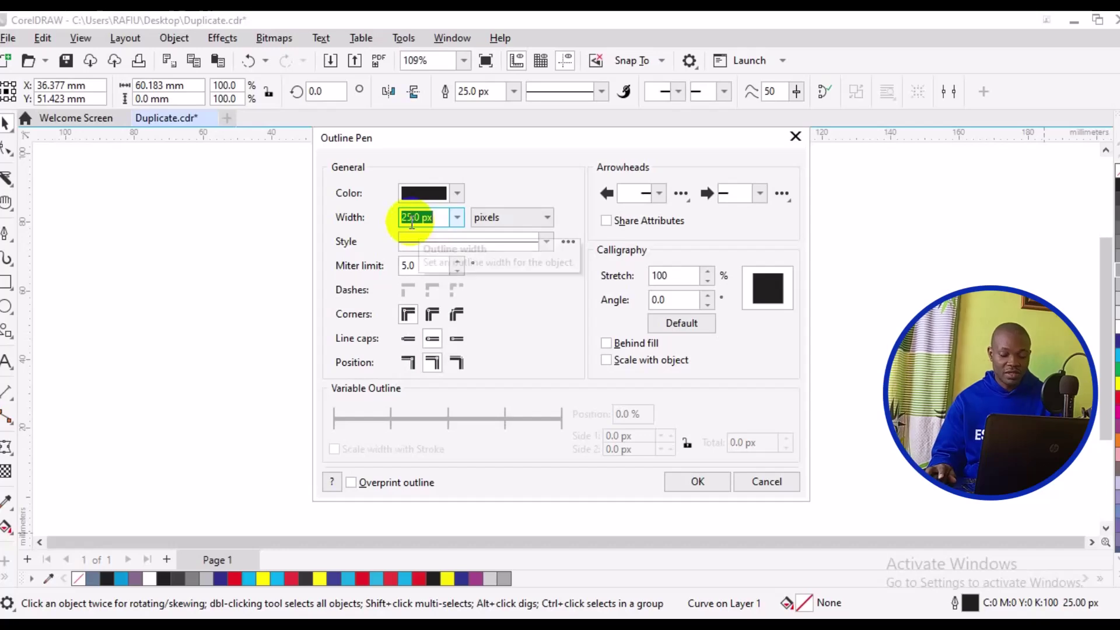
pyautogui.write('50')
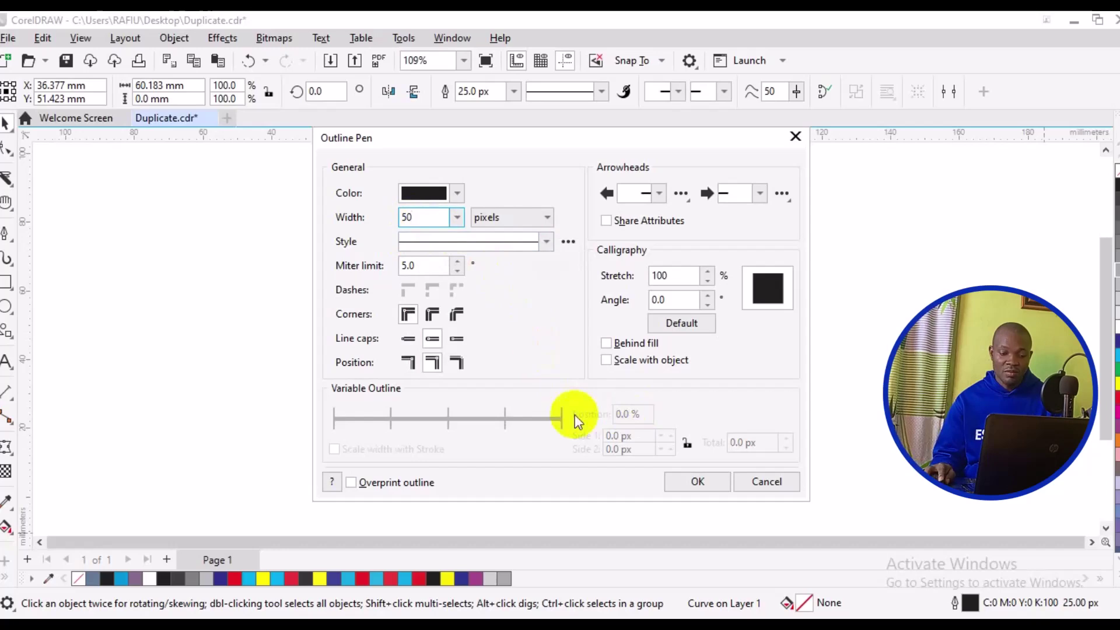
pyautogui.click(607, 360)
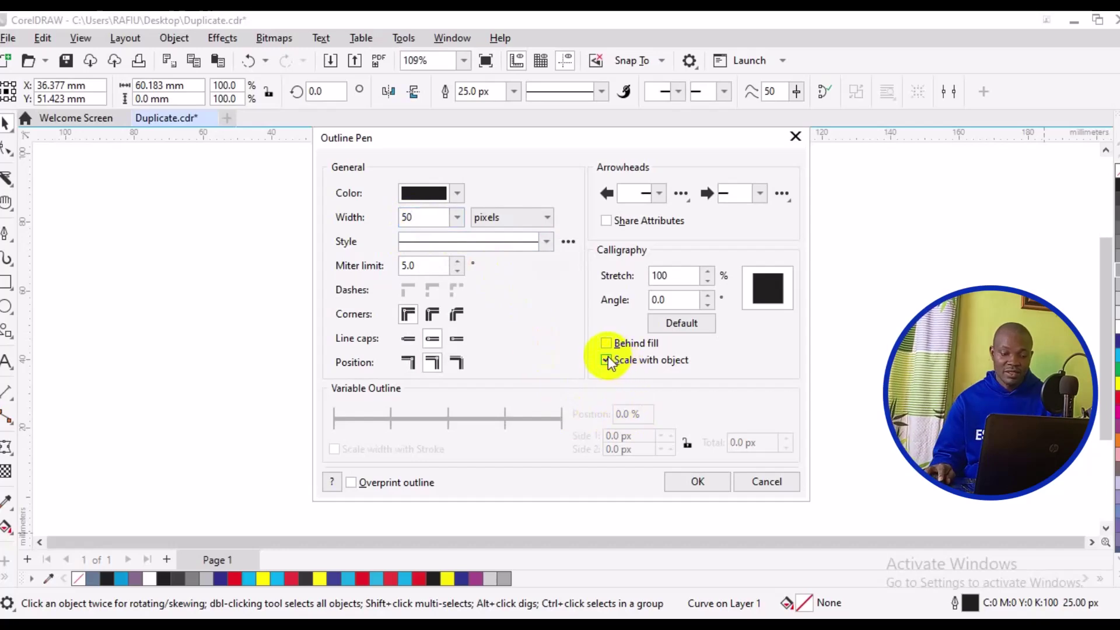
pyautogui.click(606, 343)
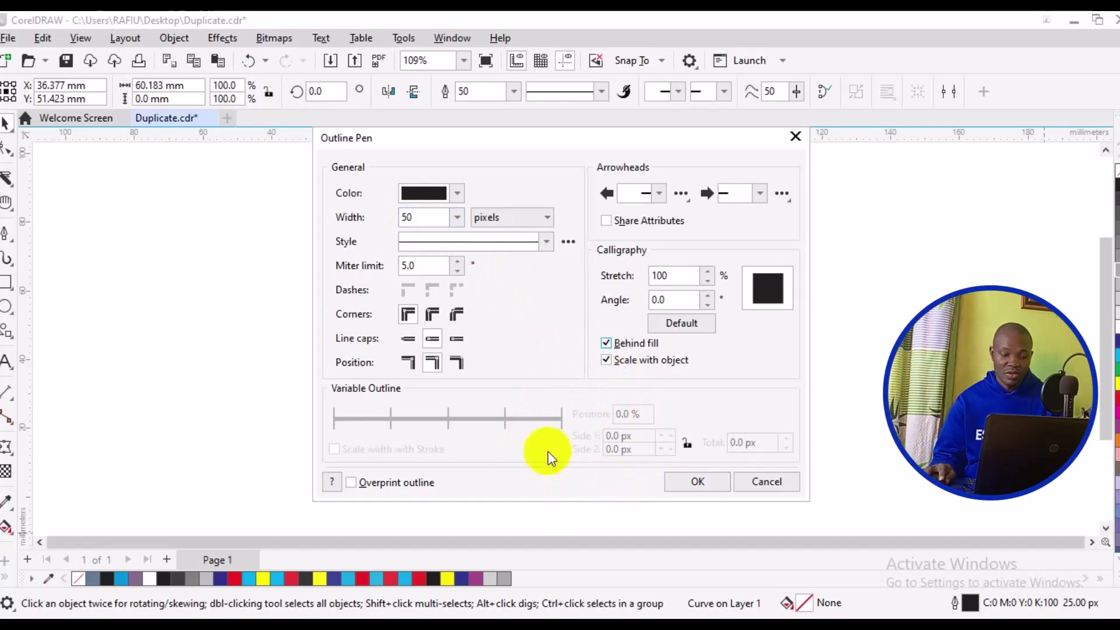
pyautogui.click(694, 480)
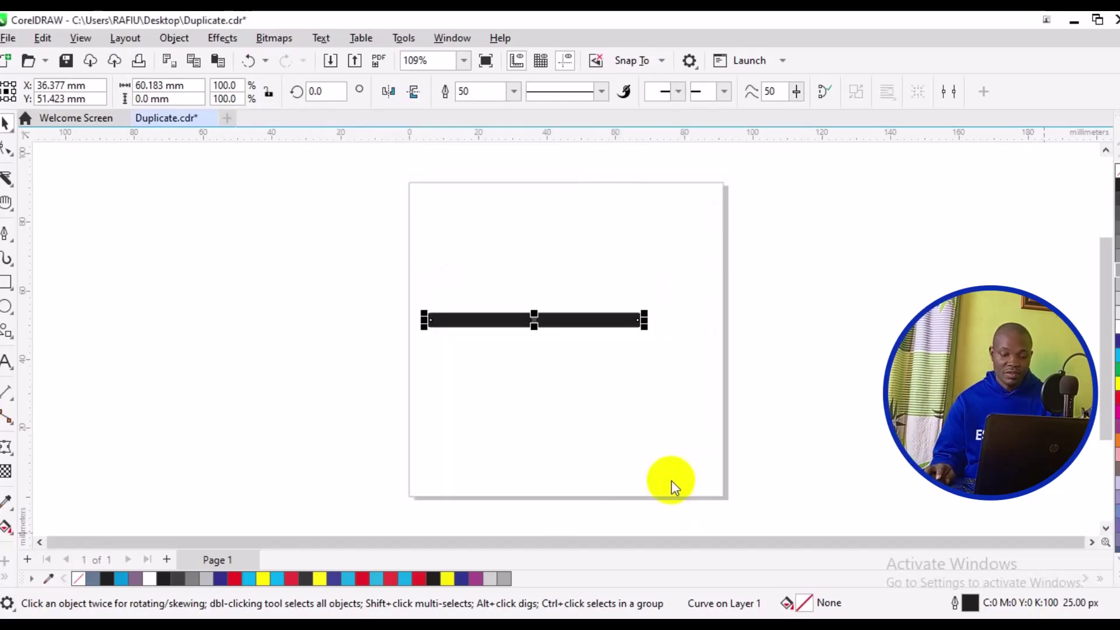
# Step: Move the thick line to the centre of the page and deselect it
pyautogui.click(639, 405)
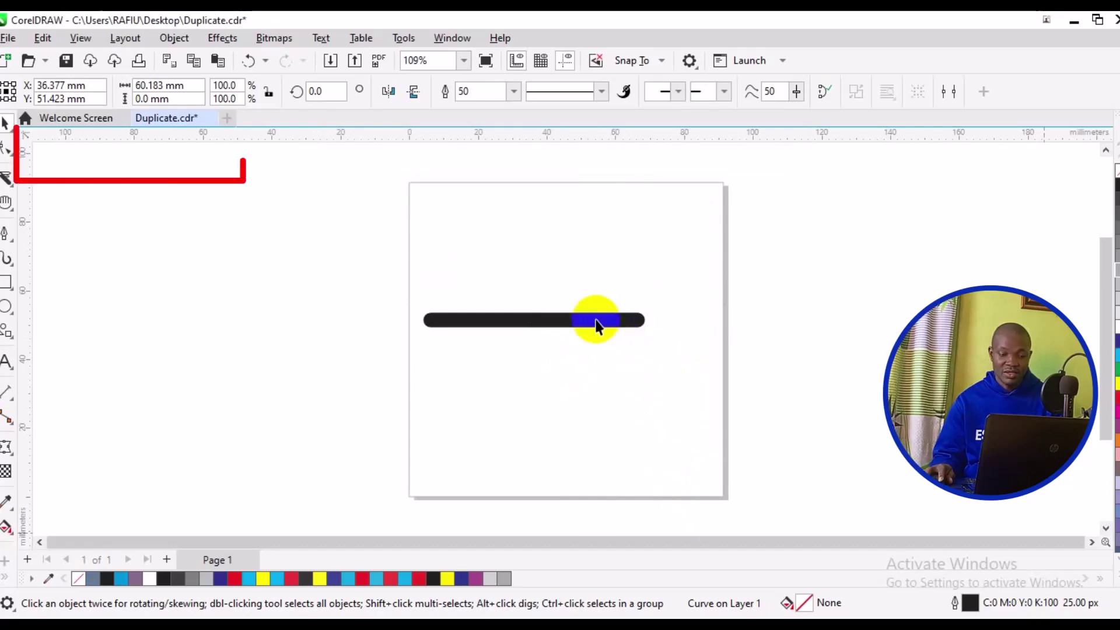
pyautogui.click(596, 325)
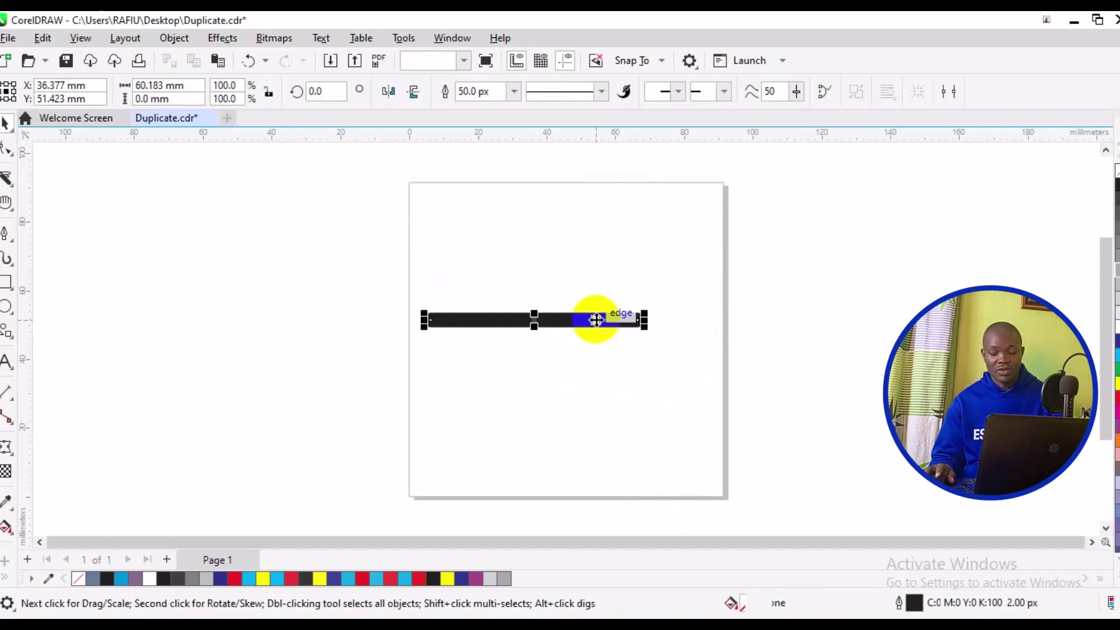
pyautogui.moveTo(596, 326); pyautogui.dragTo(609, 348)
pyautogui.click(600, 382)
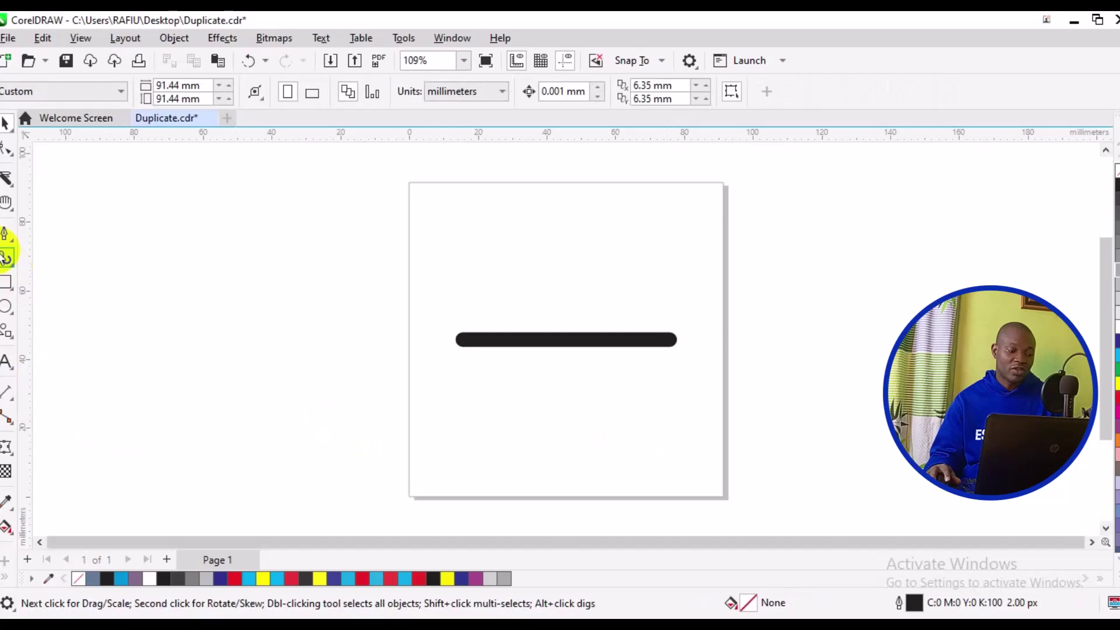
# Step: Draw an open wavy curve about 108 mm wide and 28 mm high, starting left of the page, with the Bézier pen
pyautogui.click(5, 237)
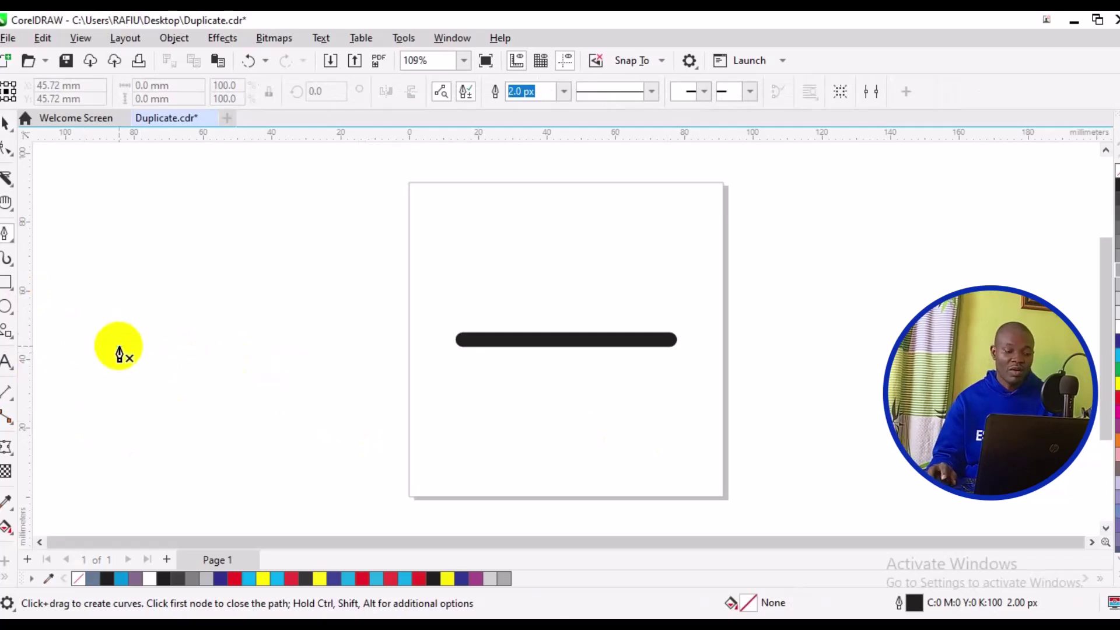
pyautogui.click(86, 340)
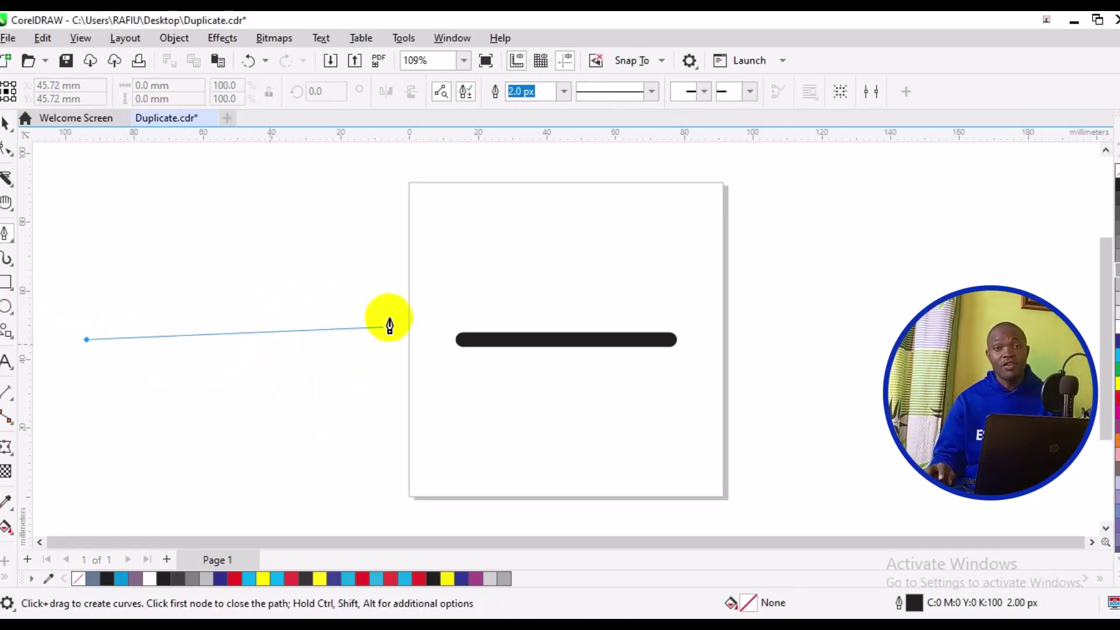
pyautogui.moveTo(268, 348); pyautogui.dragTo(373, 254)
pyautogui.moveTo(458, 408); pyautogui.dragTo(488, 443)
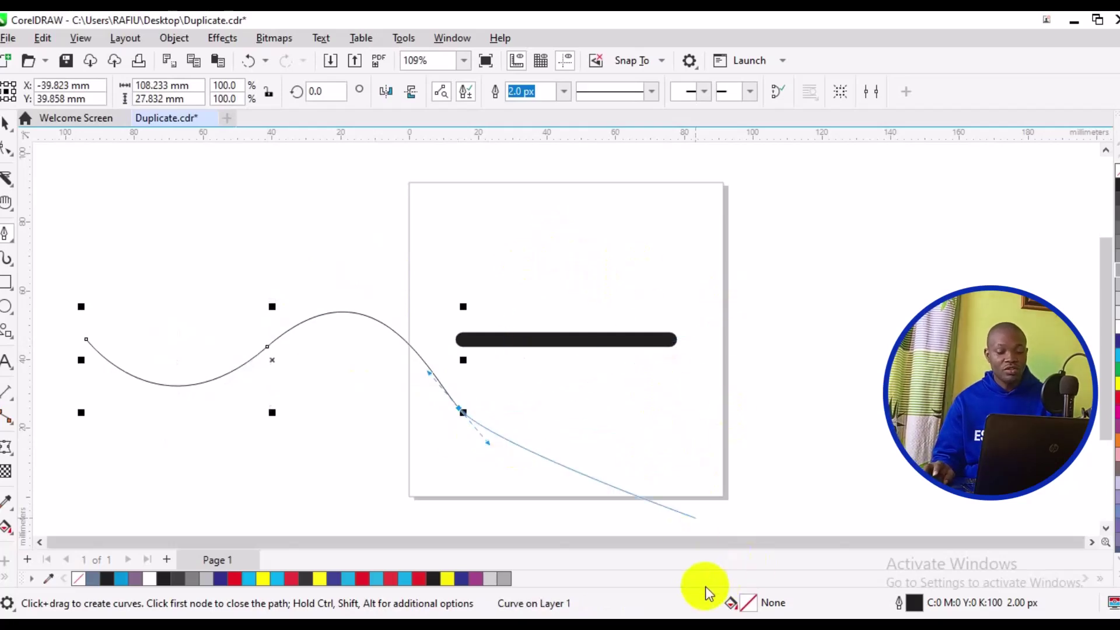
pyautogui.press('ctrl')
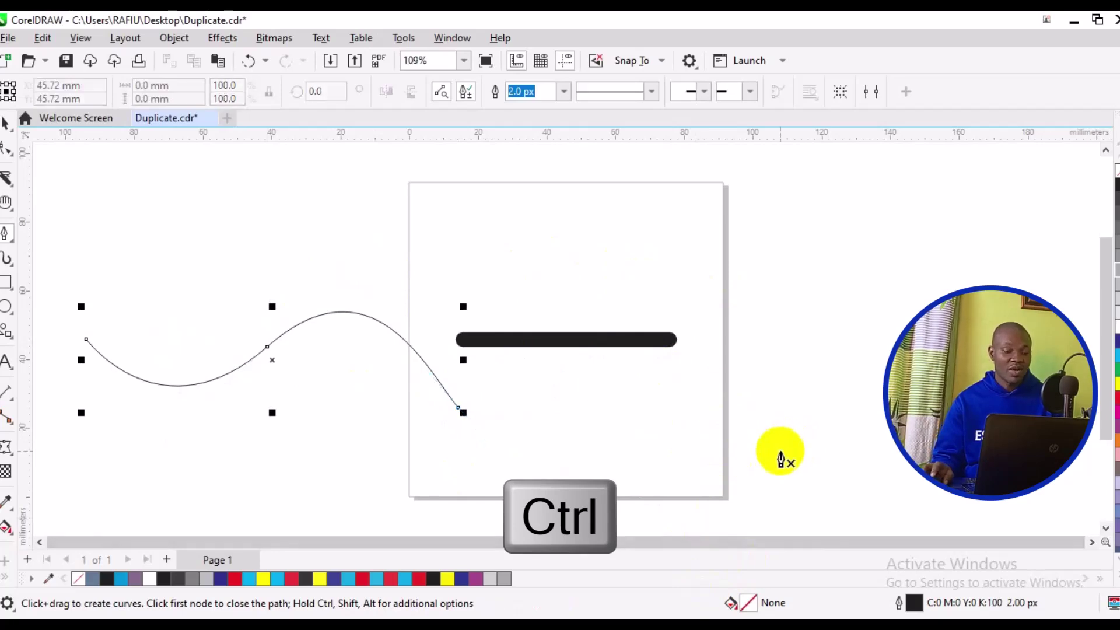
pyautogui.press('Escape')
pyautogui.press('space')
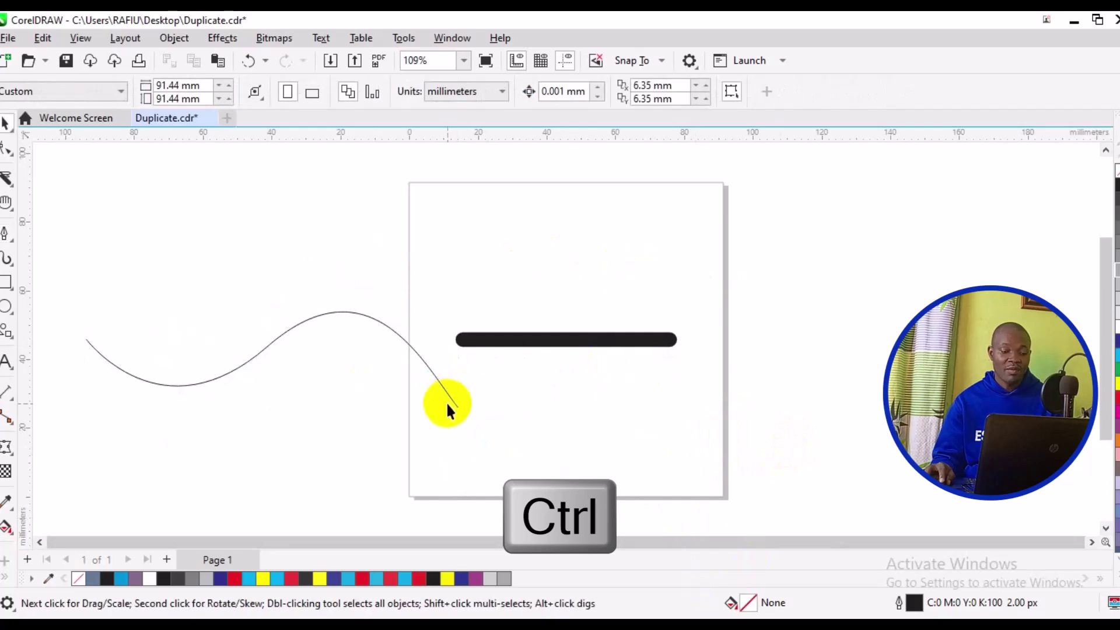
# Step: Set the wavy curve's outline width to 25 px
pyautogui.click(456, 404)
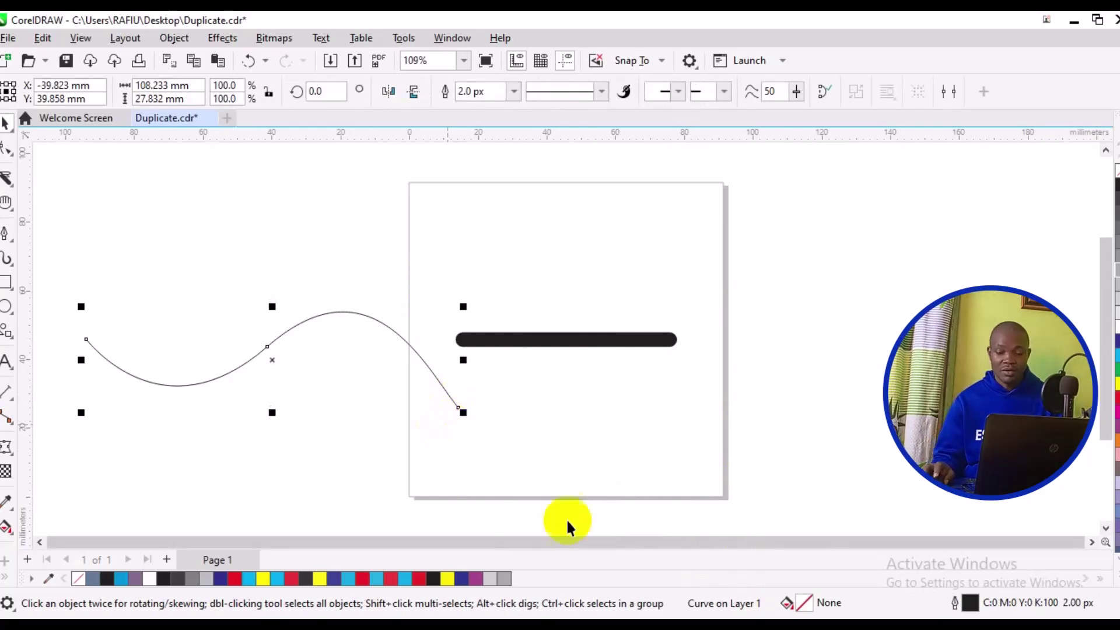
pyautogui.click(514, 93)
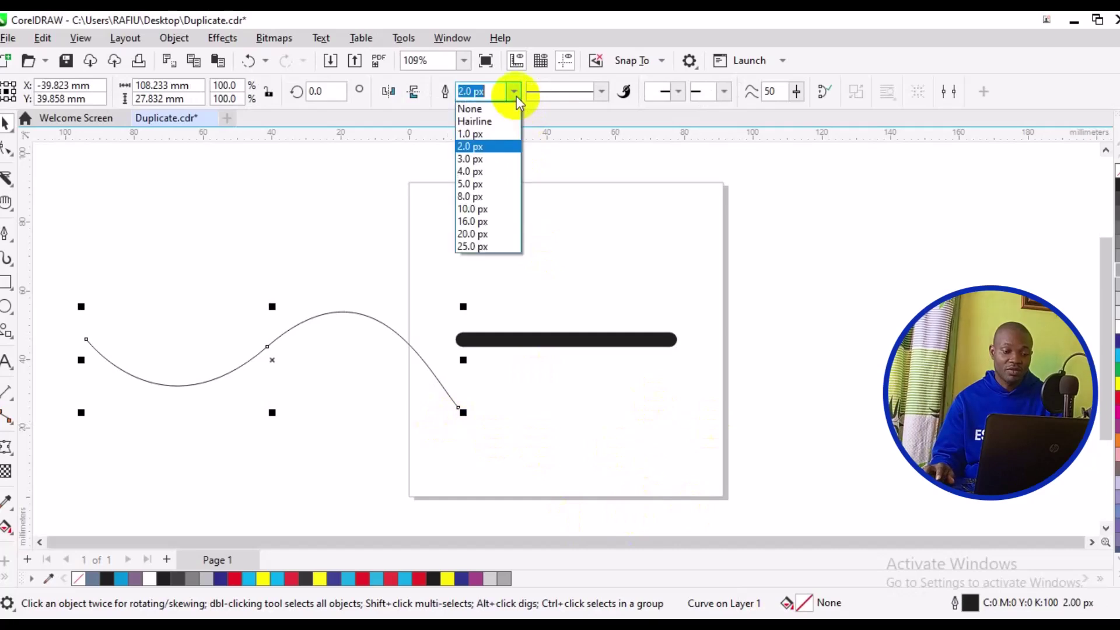
pyautogui.click(498, 245)
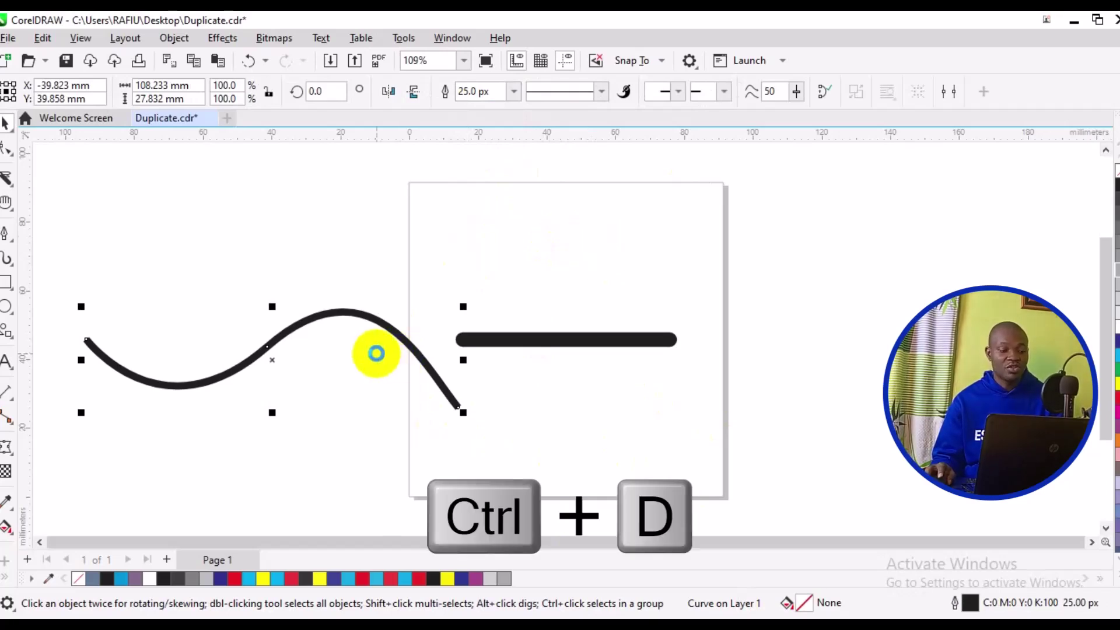
# Step: Duplicate the wavy curve and place the copy above the original
pyautogui.hotkey('ctrl', 'd')
pyautogui.moveTo(292, 330); pyautogui.dragTo(296, 228)
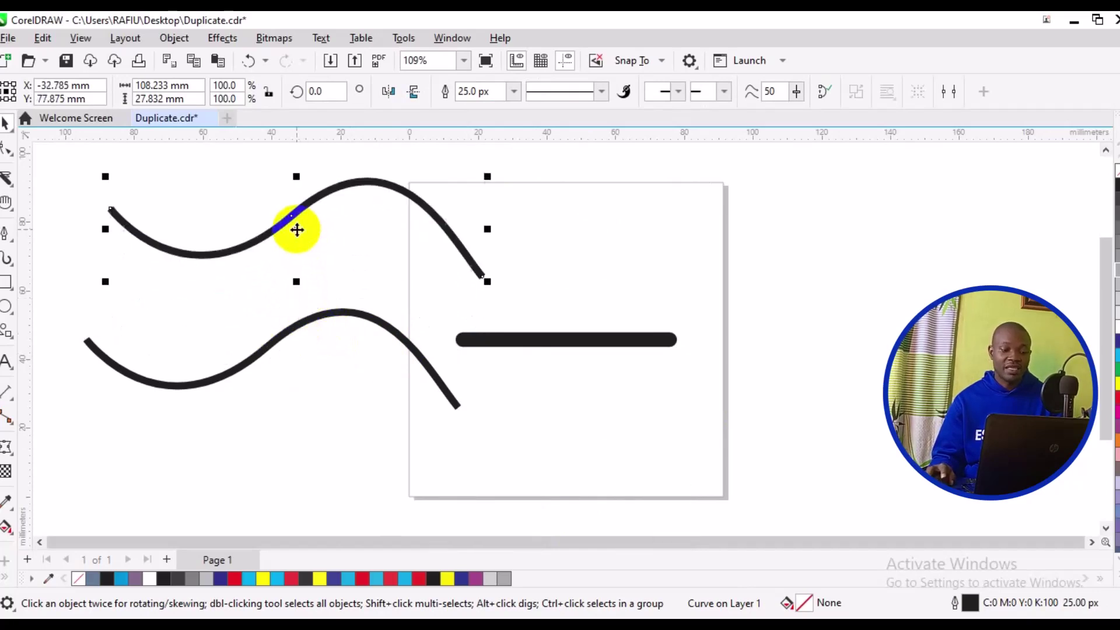
# Step: Give the upper wavy curve a widely spaced dotted line style and an 8 px outline width, then deselect it
pyautogui.click(602, 93)
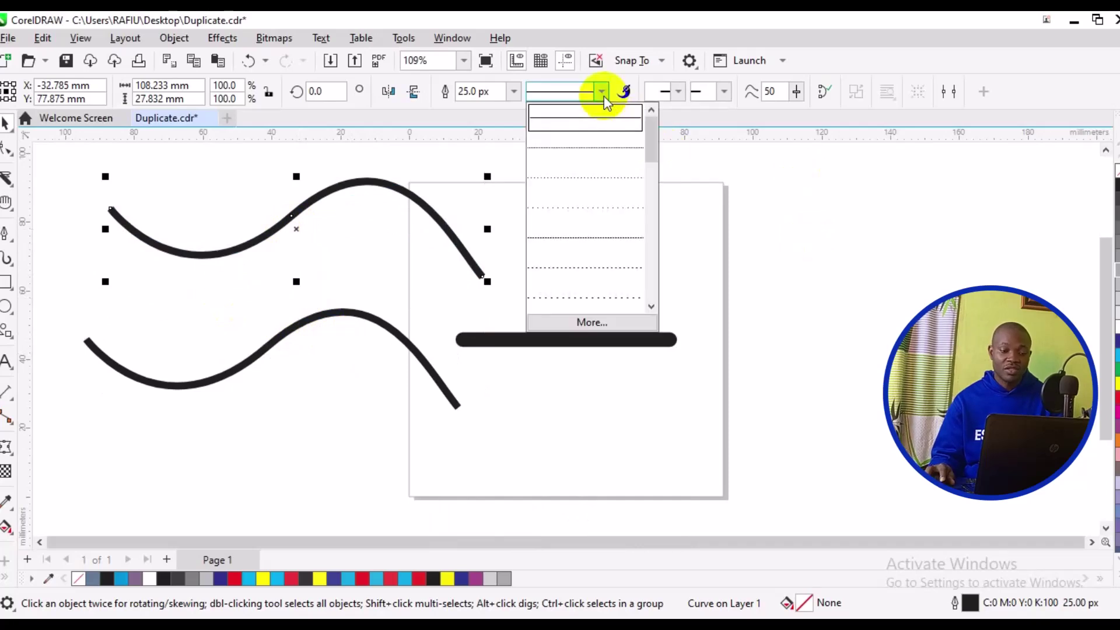
pyautogui.click(611, 207)
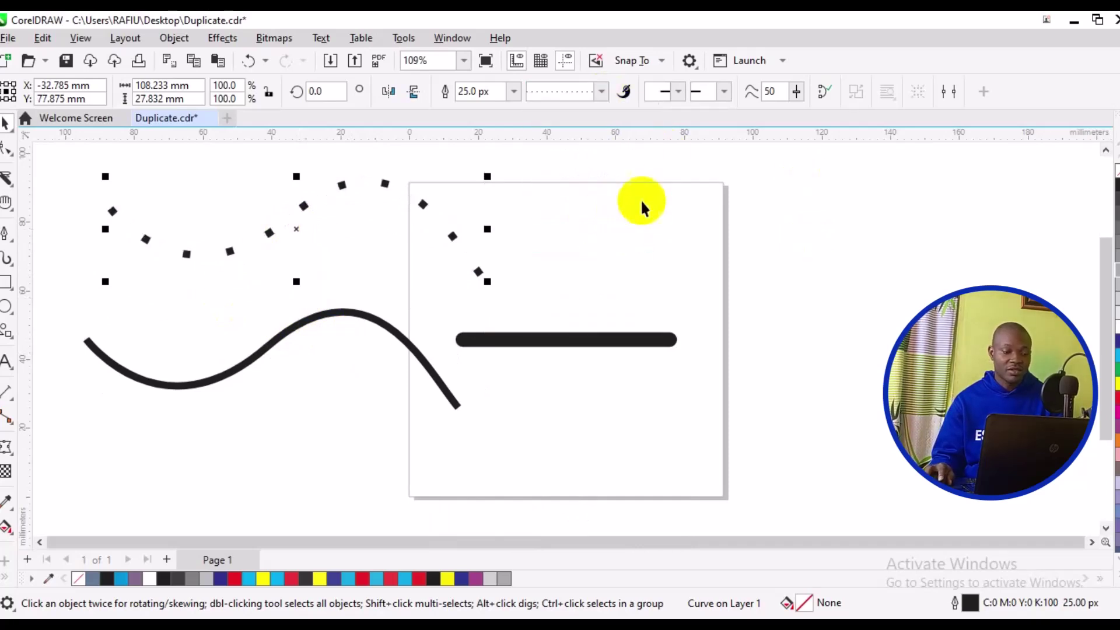
pyautogui.click(513, 91)
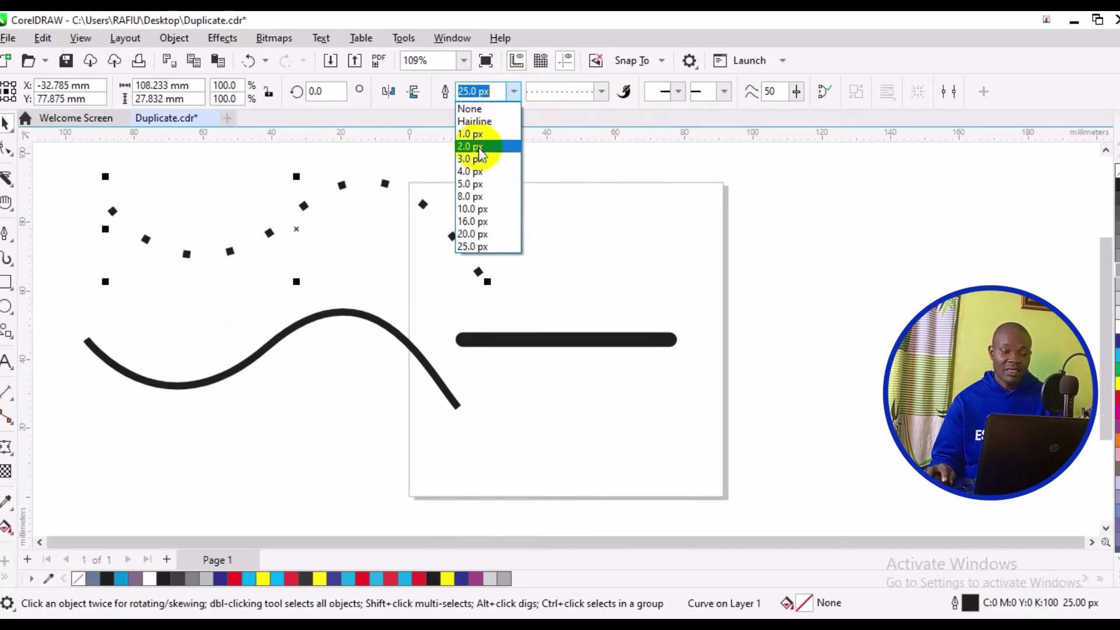
pyautogui.click(487, 196)
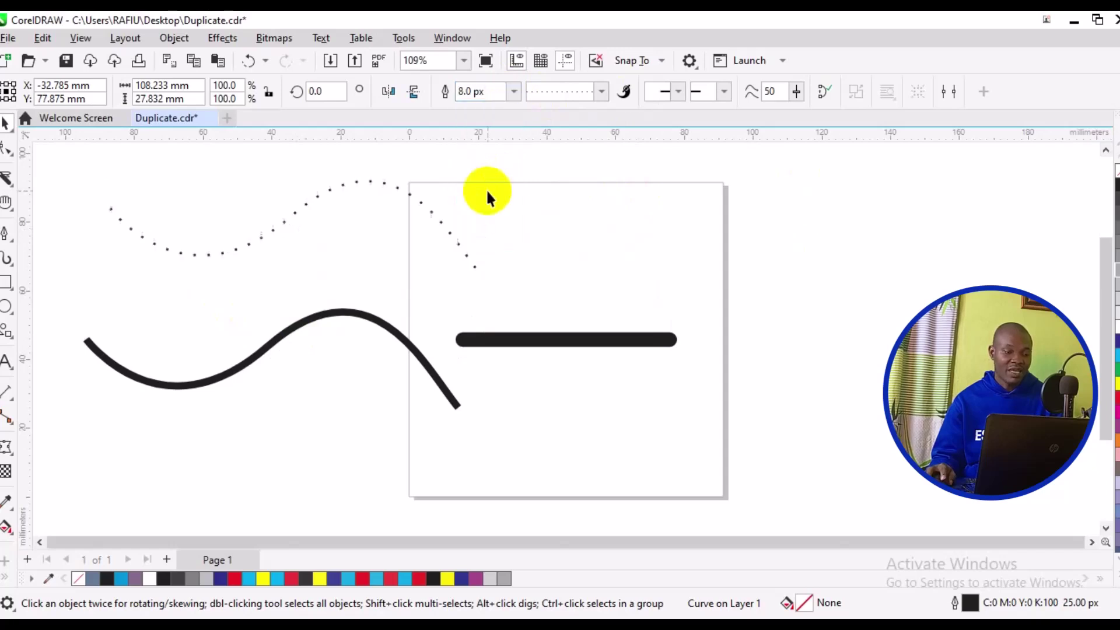
pyautogui.click(487, 188)
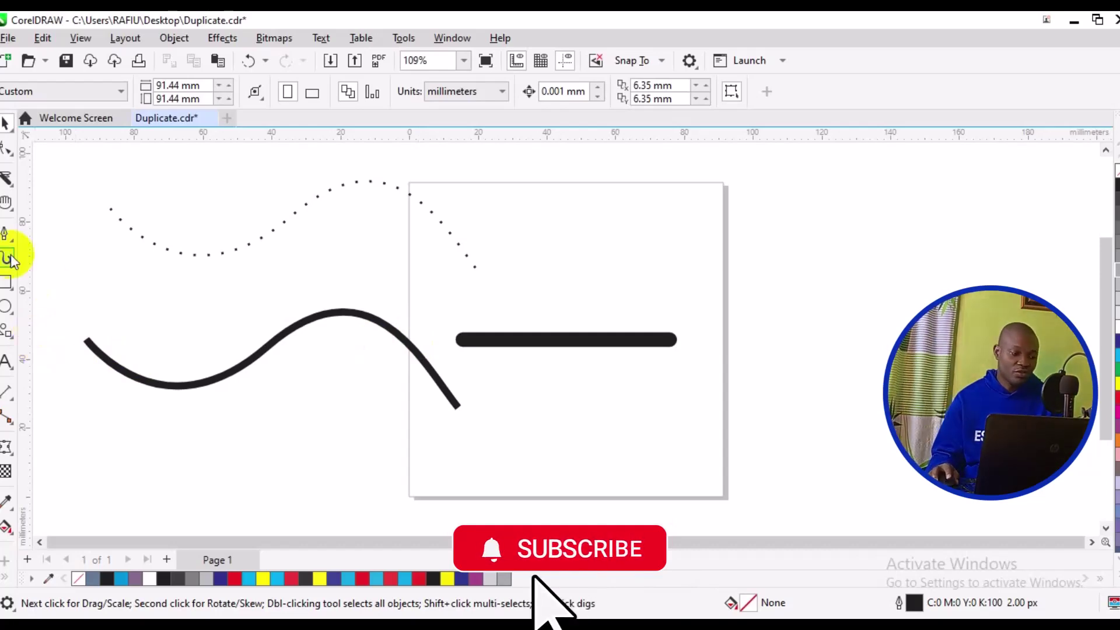
# Step: Draw a horizontal straight line about 95 mm long above the thick line, extending past the page's right edge, with the pen
pyautogui.click(6, 233)
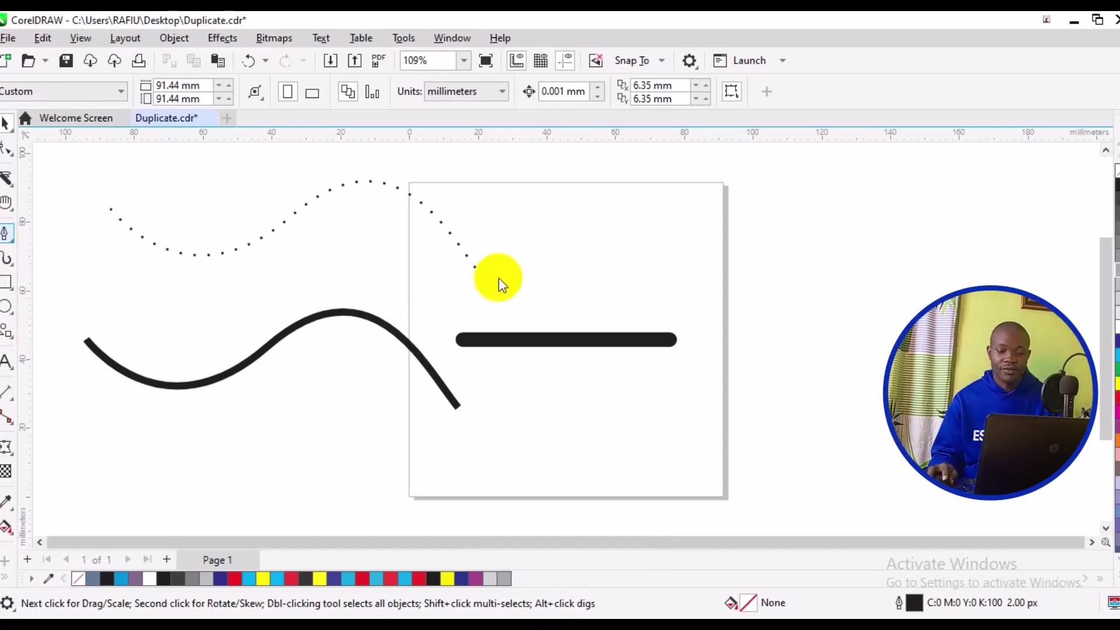
pyautogui.click(557, 266)
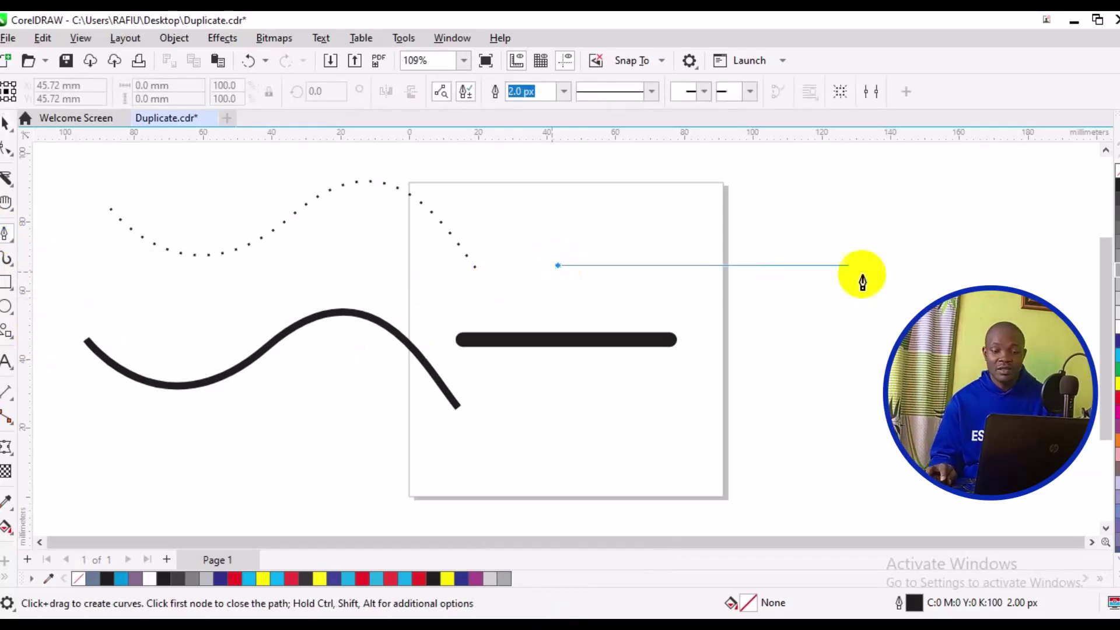
pyautogui.click(883, 266)
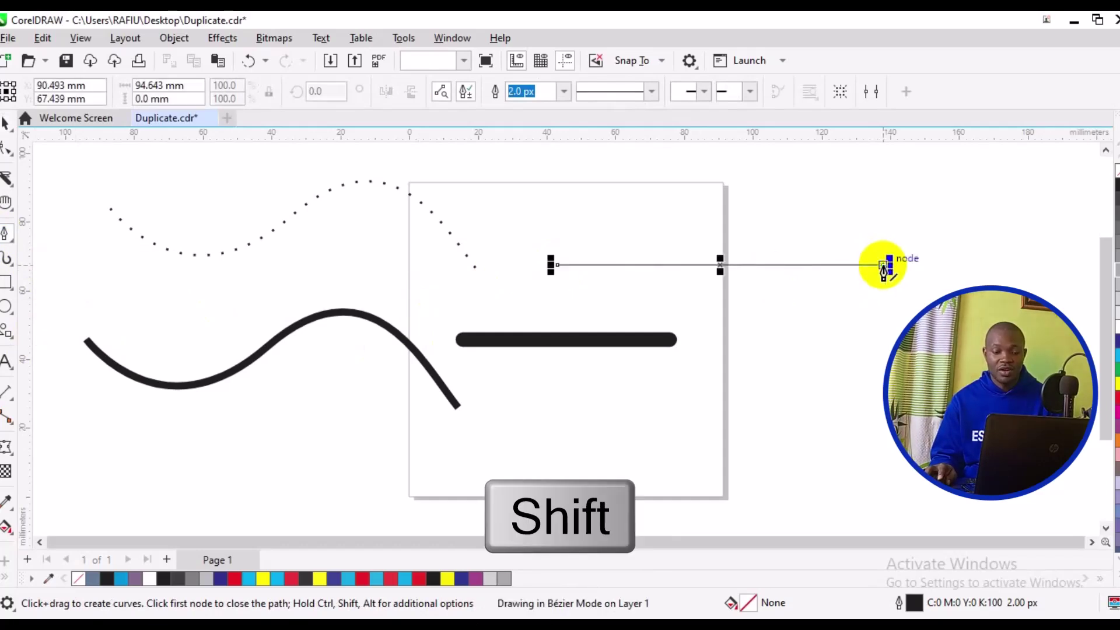
pyautogui.click(955, 383)
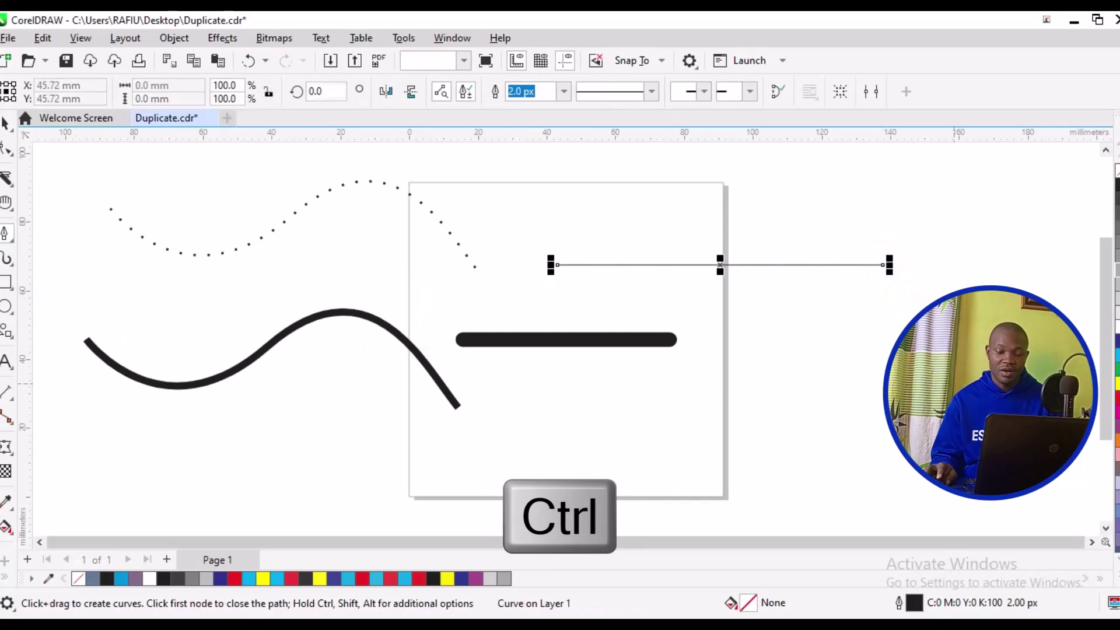
pyautogui.press('space')
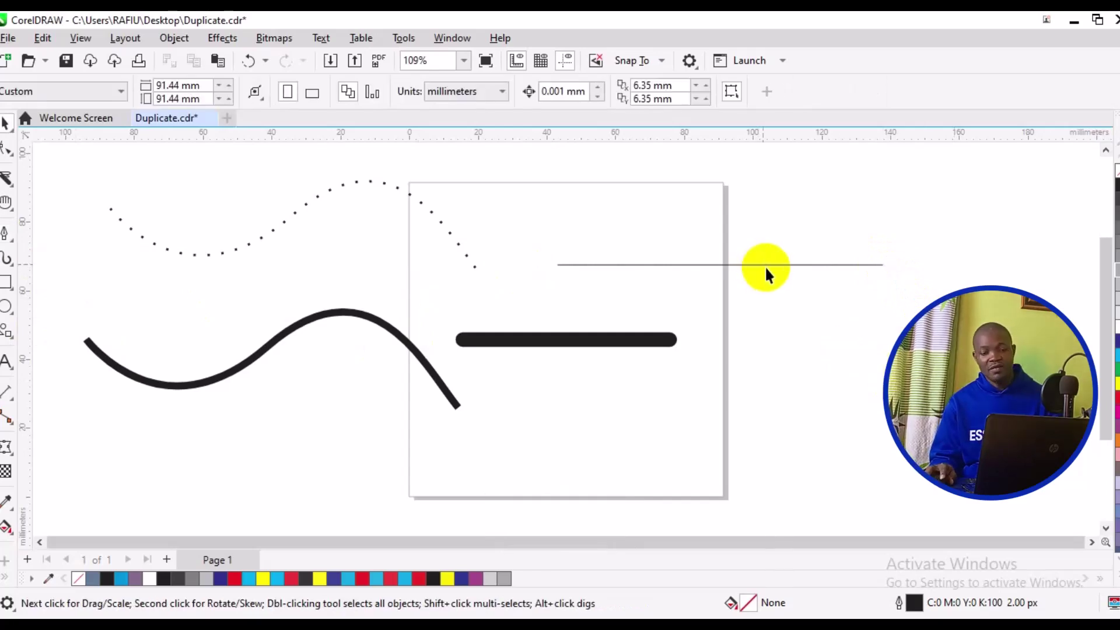
# Step: Convert the new thin horizontal line's segment to a curve at its node level
pyautogui.click(765, 266)
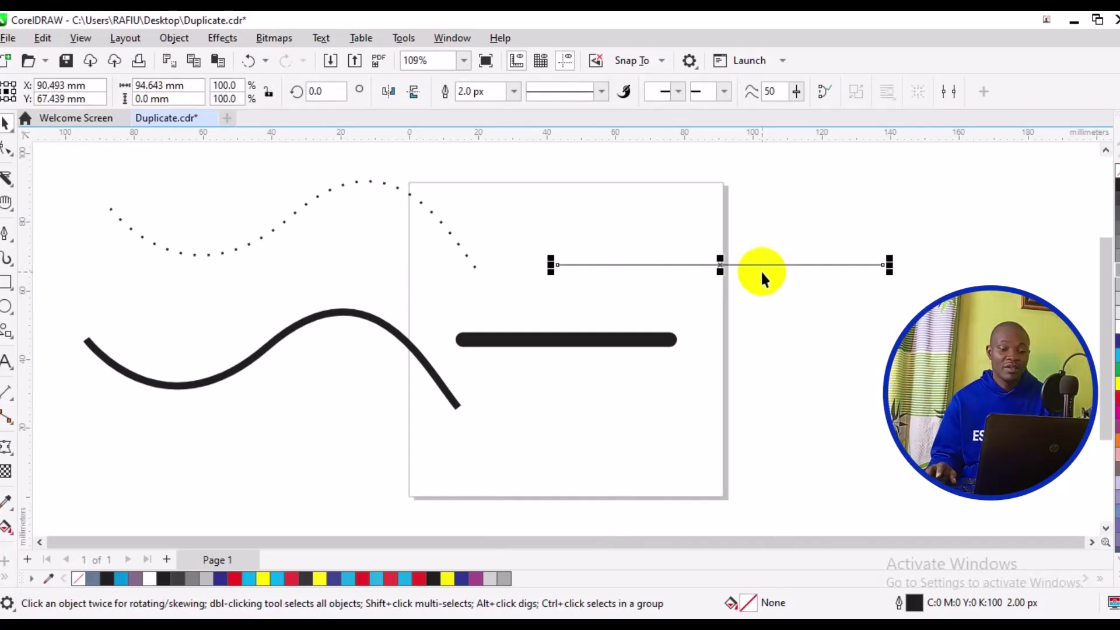
pyautogui.click(626, 265)
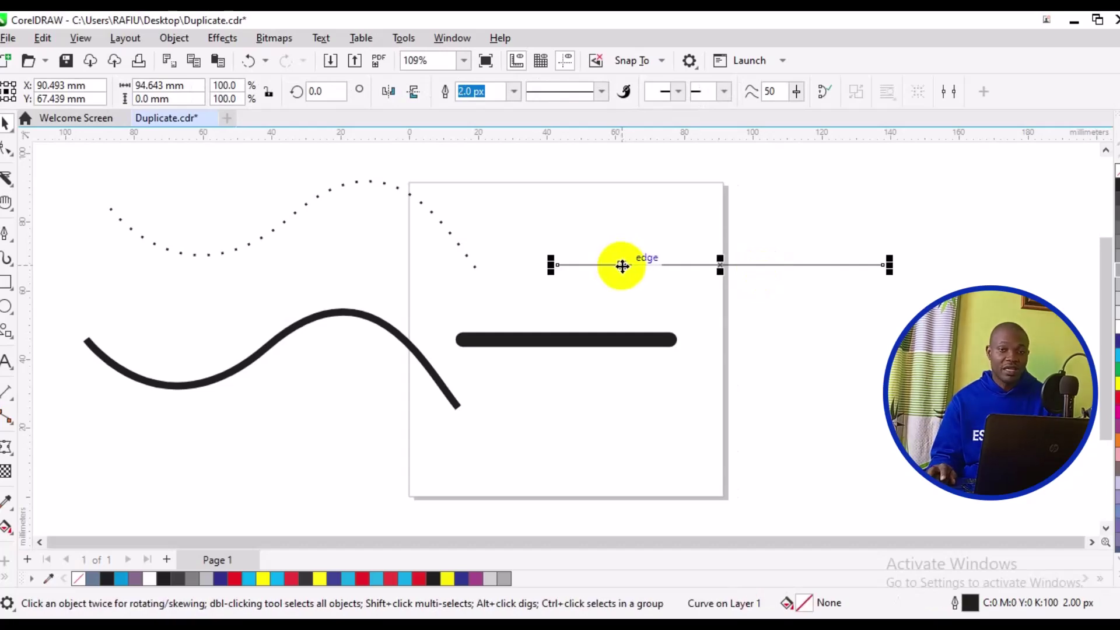
pyautogui.click(9, 153)
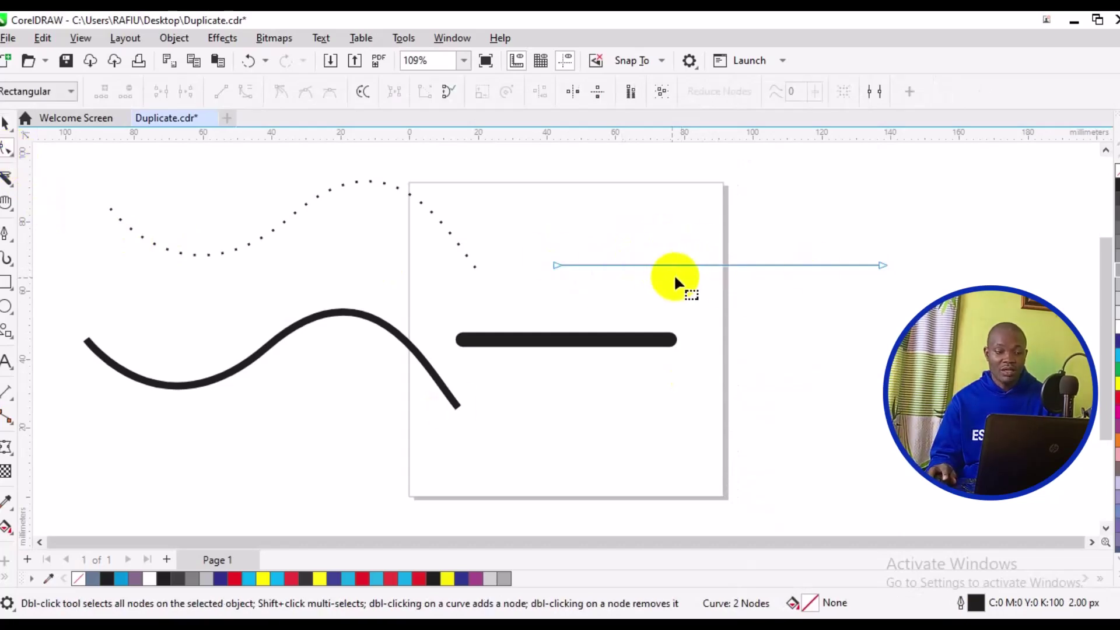
pyautogui.rightClick(726, 266)
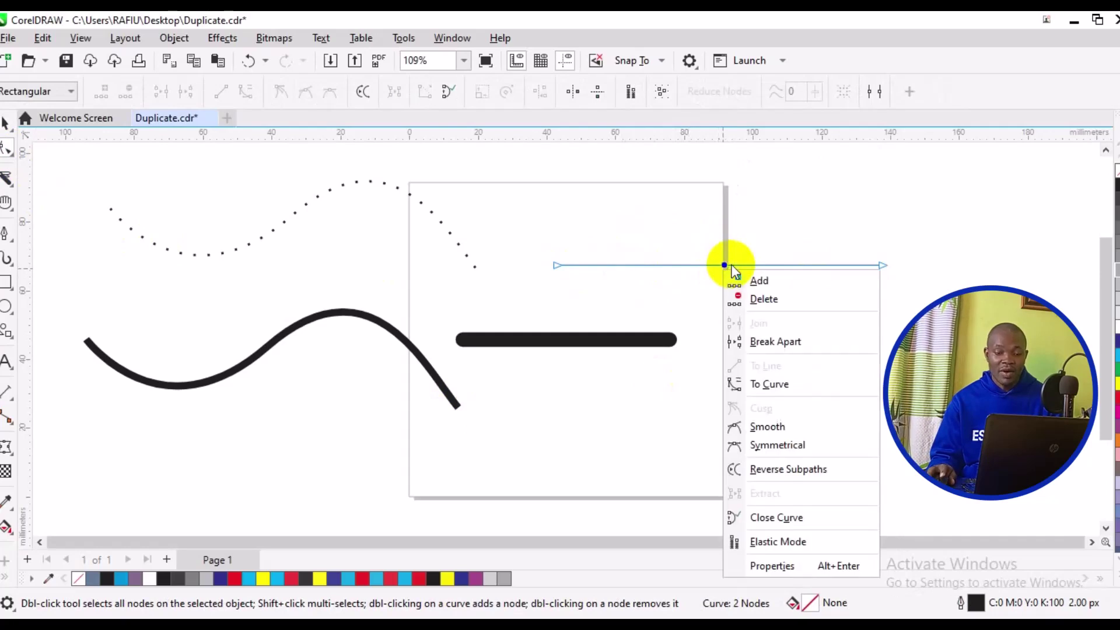
pyautogui.click(784, 384)
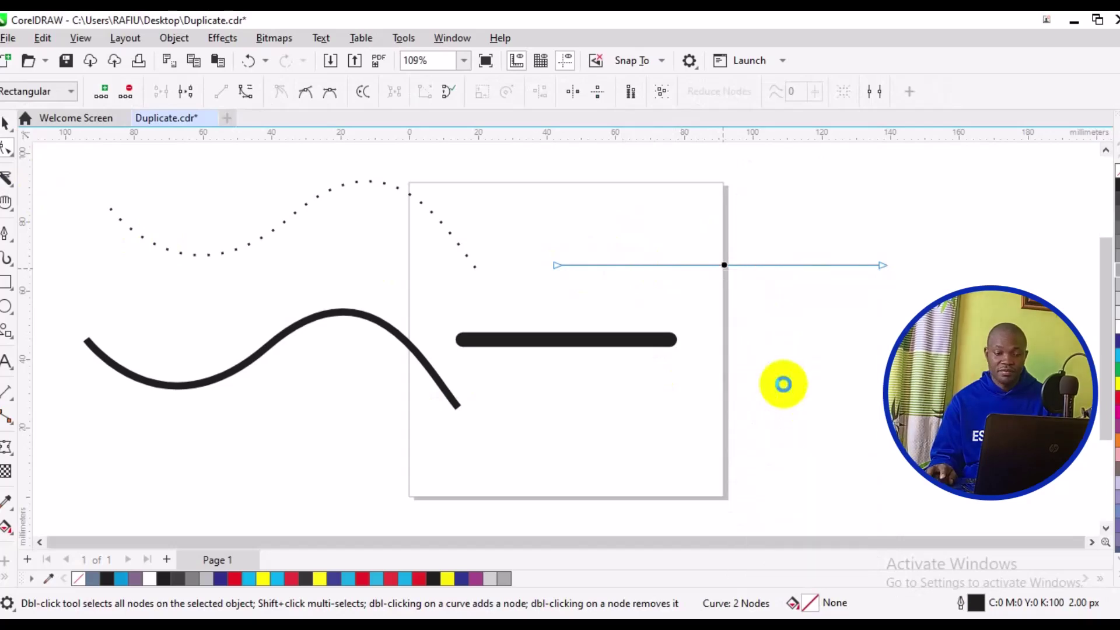
# Step: Bend the line into an S-curve about 18 mm high, pulling its start handle upward and its end handle downward
pyautogui.click(666, 266)
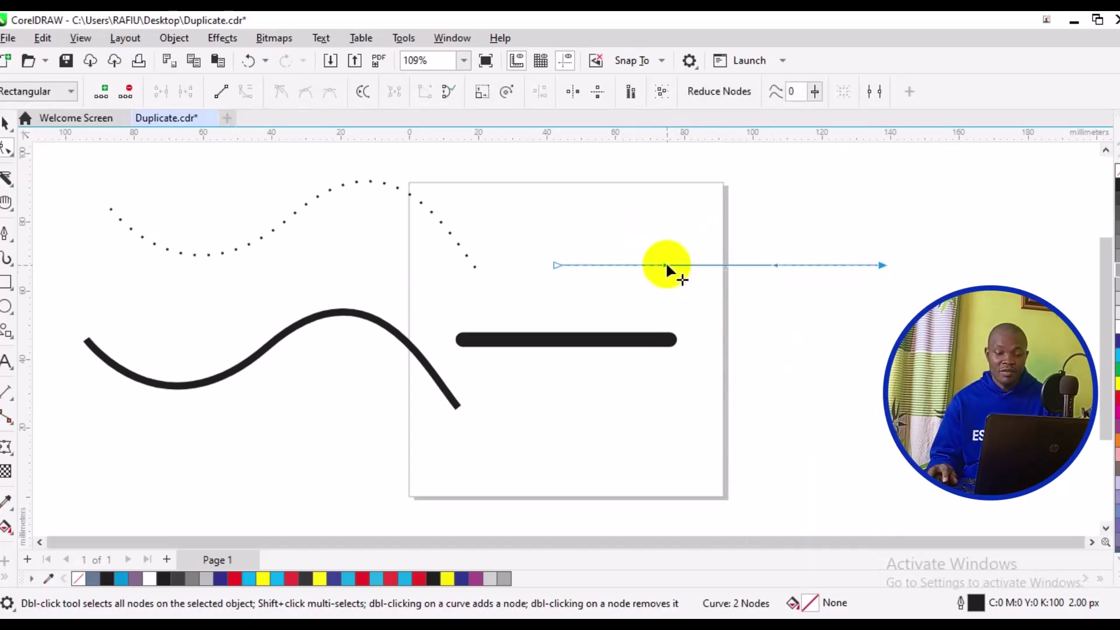
pyautogui.moveTo(665, 265); pyautogui.dragTo(598, 158)
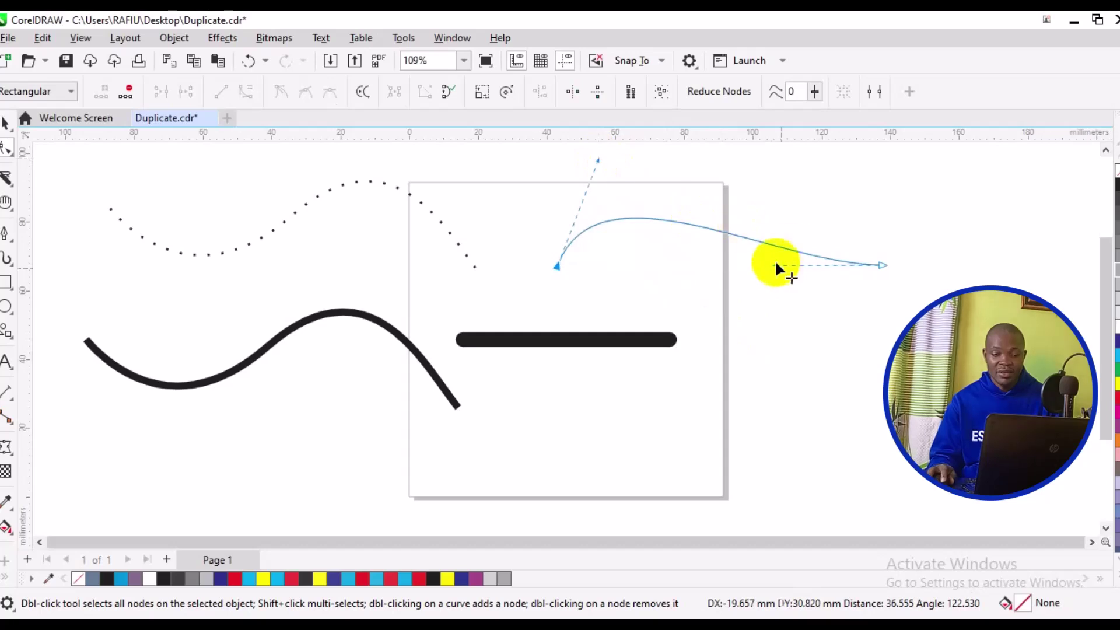
pyautogui.moveTo(776, 266); pyautogui.dragTo(830, 372)
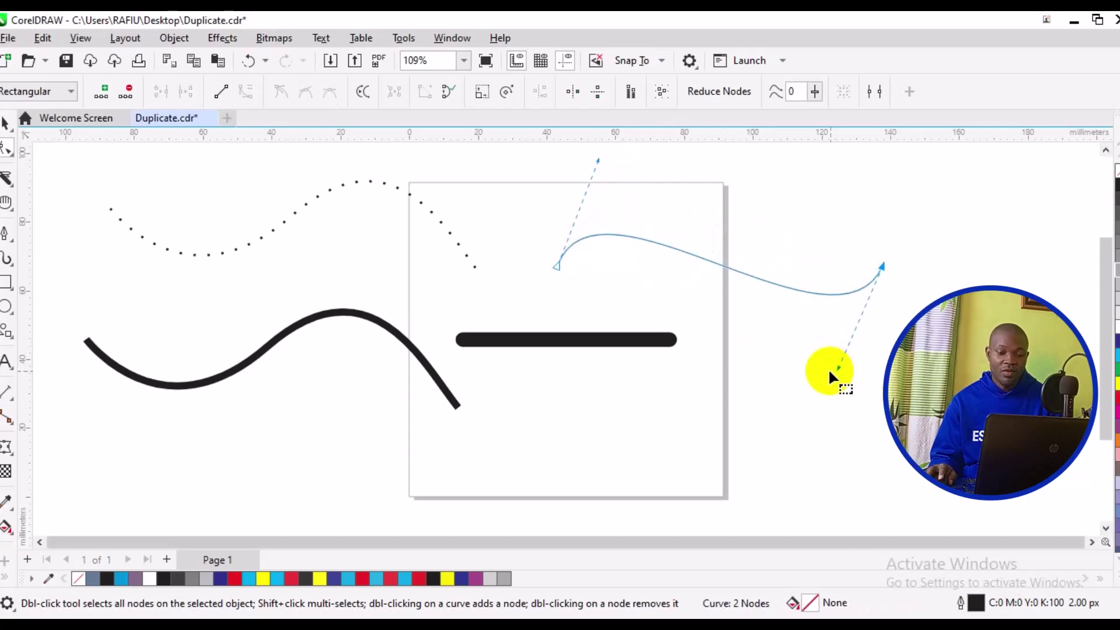
pyautogui.press('space')
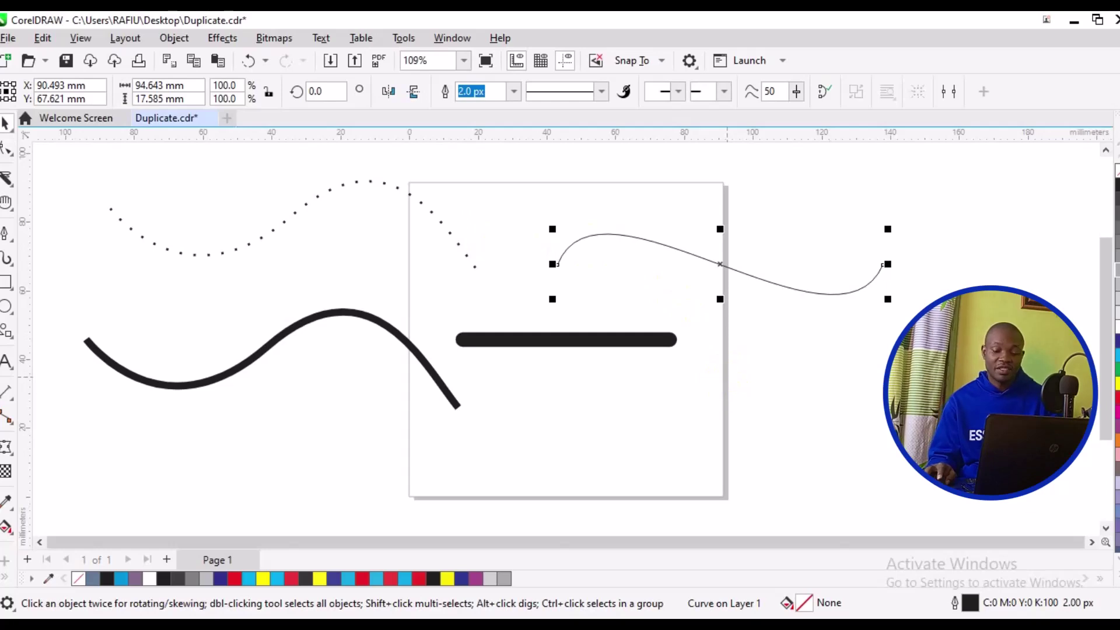
# Step: Add an open arrowhead to the end of the S-curve in the Outline Pen settings
pyautogui.doubleClick(955, 603)
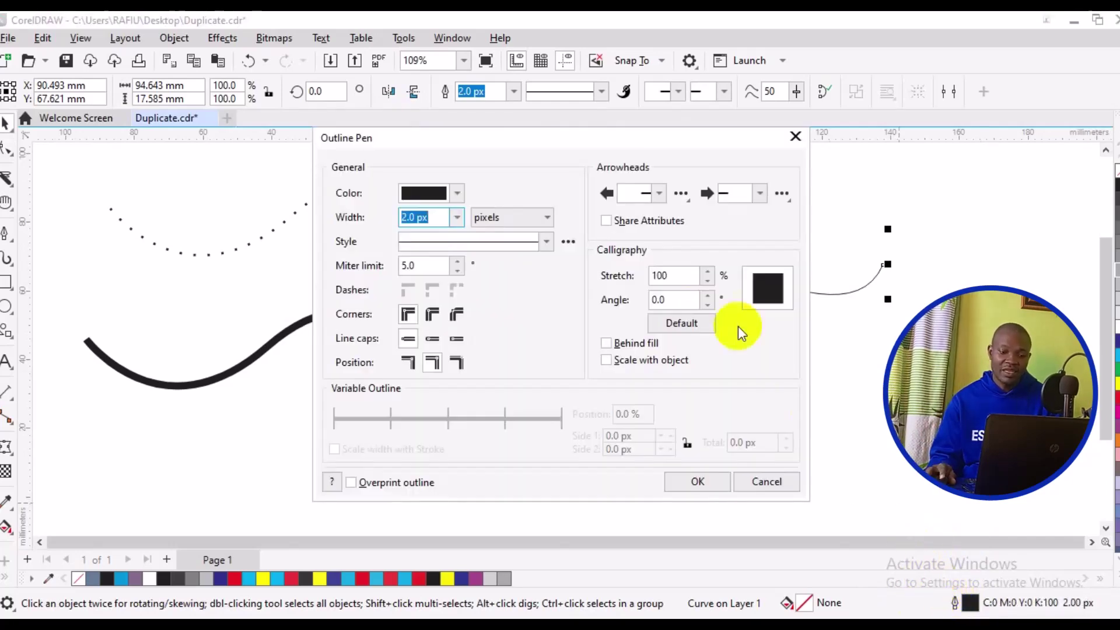
pyautogui.moveTo(700, 140); pyautogui.dragTo(466, 234)
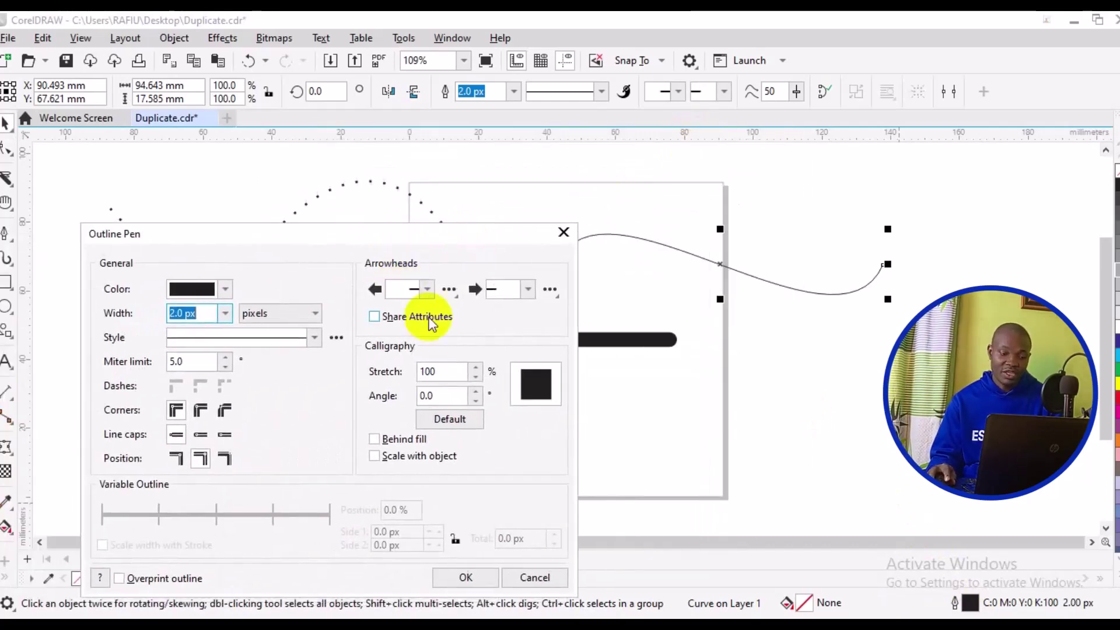
pyautogui.click(528, 293)
pyautogui.click(529, 292)
pyautogui.click(529, 292)
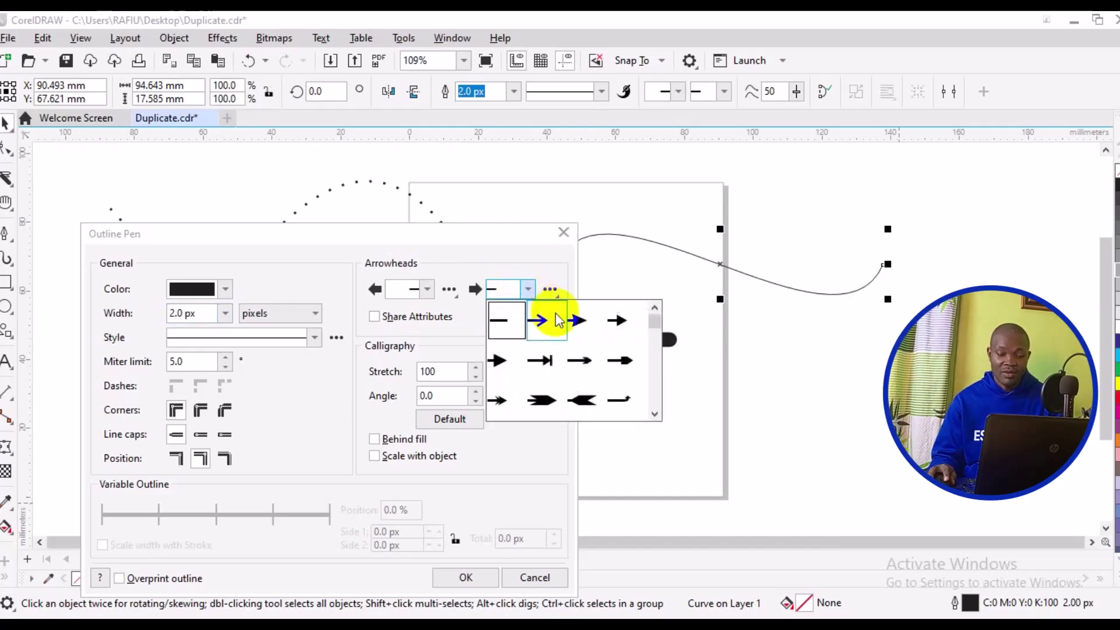
pyautogui.click(535, 322)
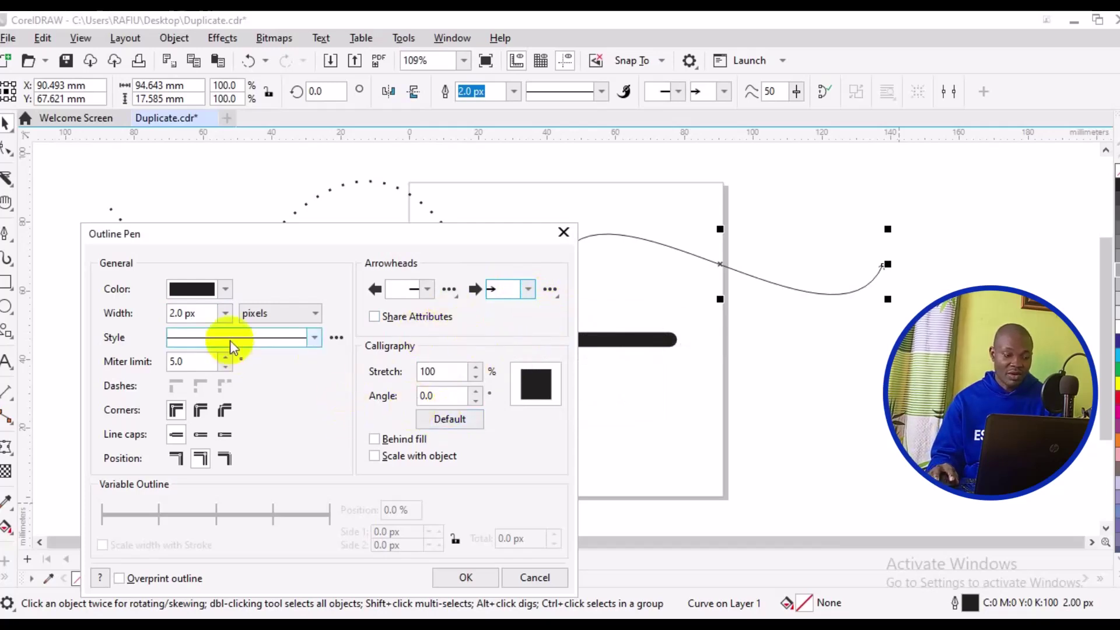
# Step: Set the S-curve's outline width to 8 px and its line caps to round
pyautogui.click(224, 314)
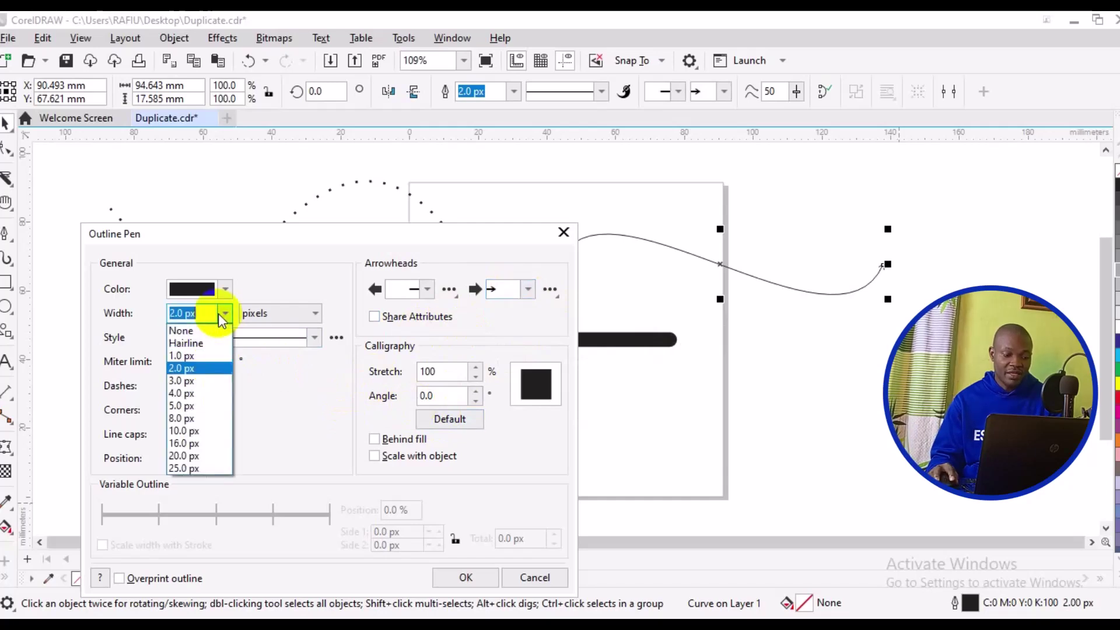
pyautogui.press('Escape')
pyautogui.press('Down')
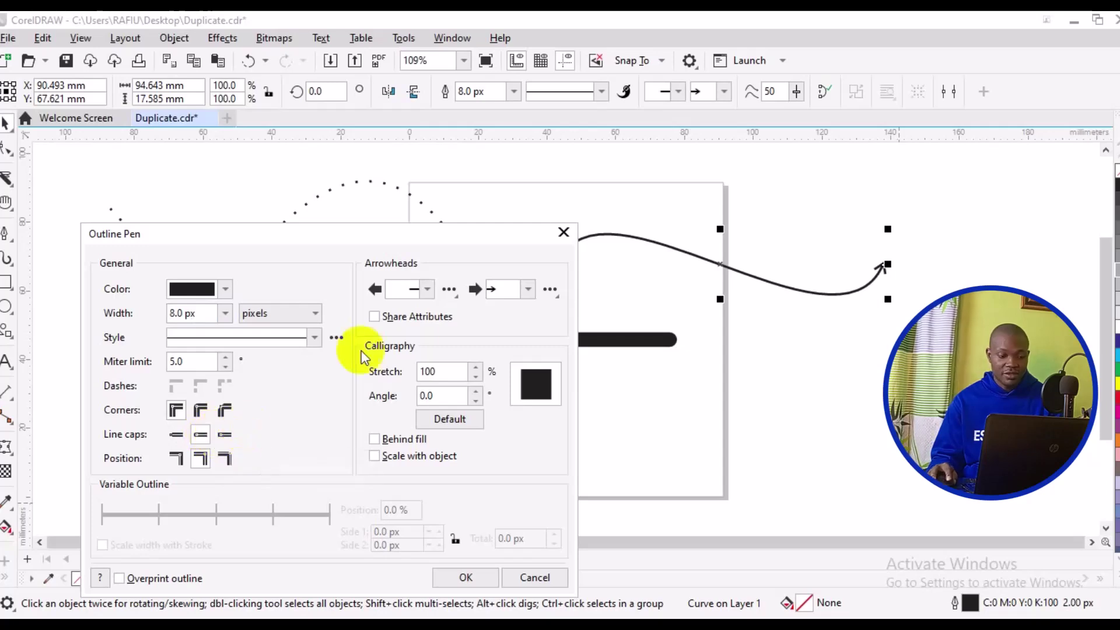
# Step: Set the S-curve's outline width to 10 px, apply the outline settings and deselect the curve
pyautogui.moveTo(435, 234); pyautogui.dragTo(440, 338)
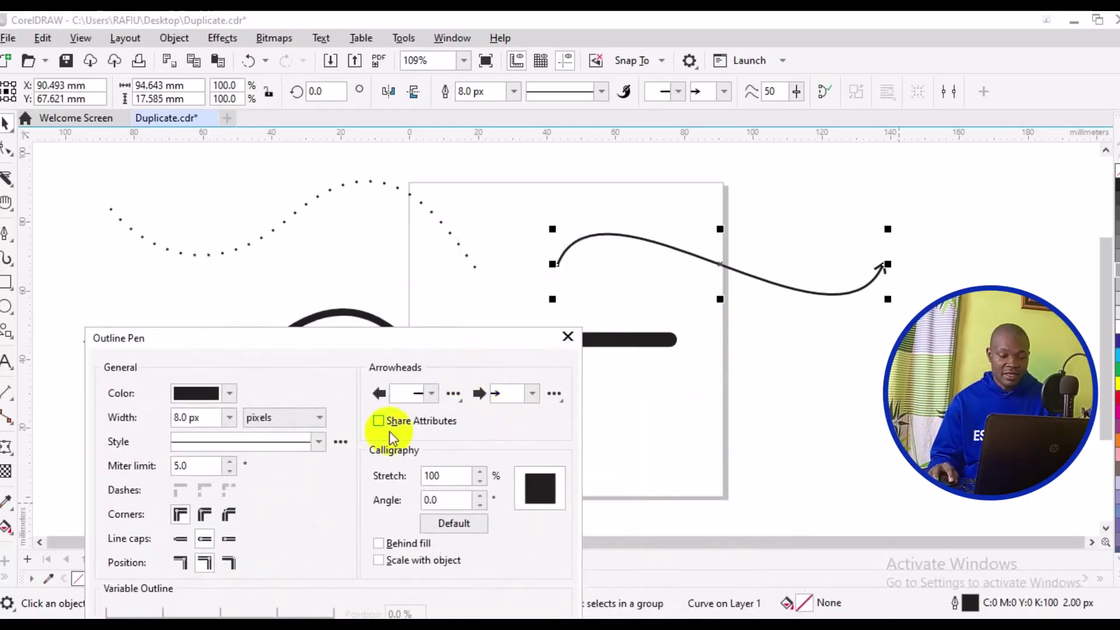
pyautogui.click(231, 420)
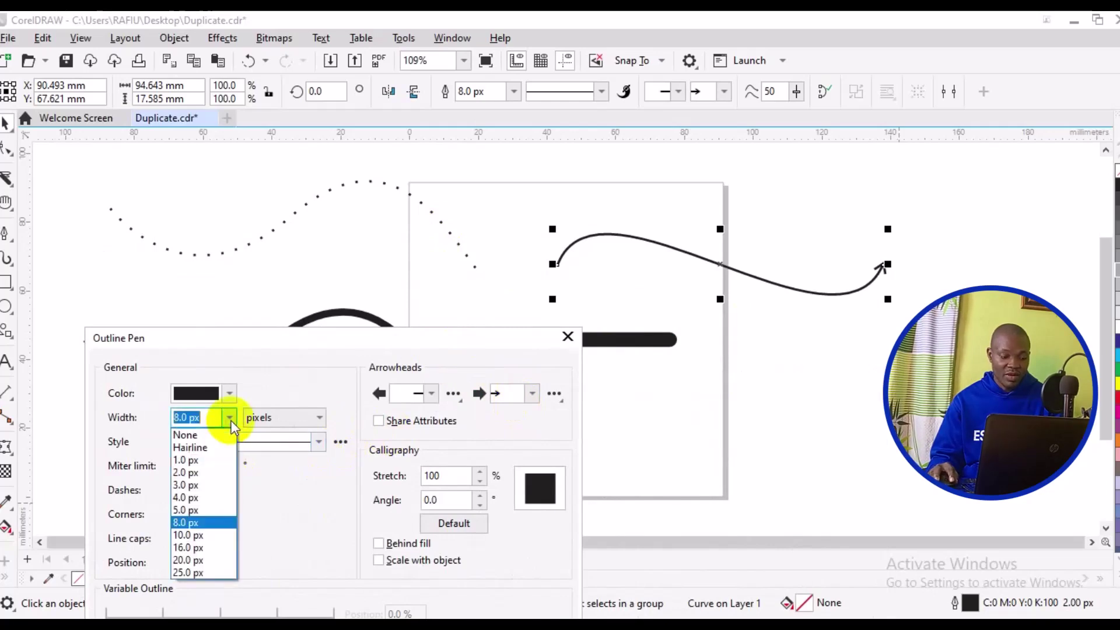
pyautogui.click(222, 536)
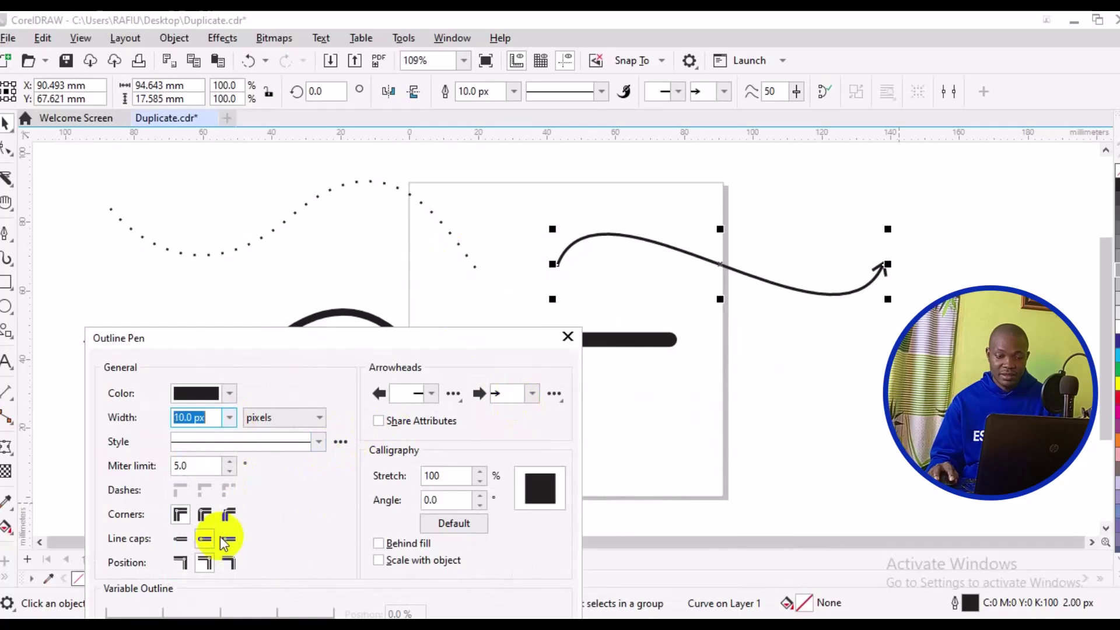
pyautogui.moveTo(459, 331); pyautogui.dragTo(450, 228)
pyautogui.click(462, 578)
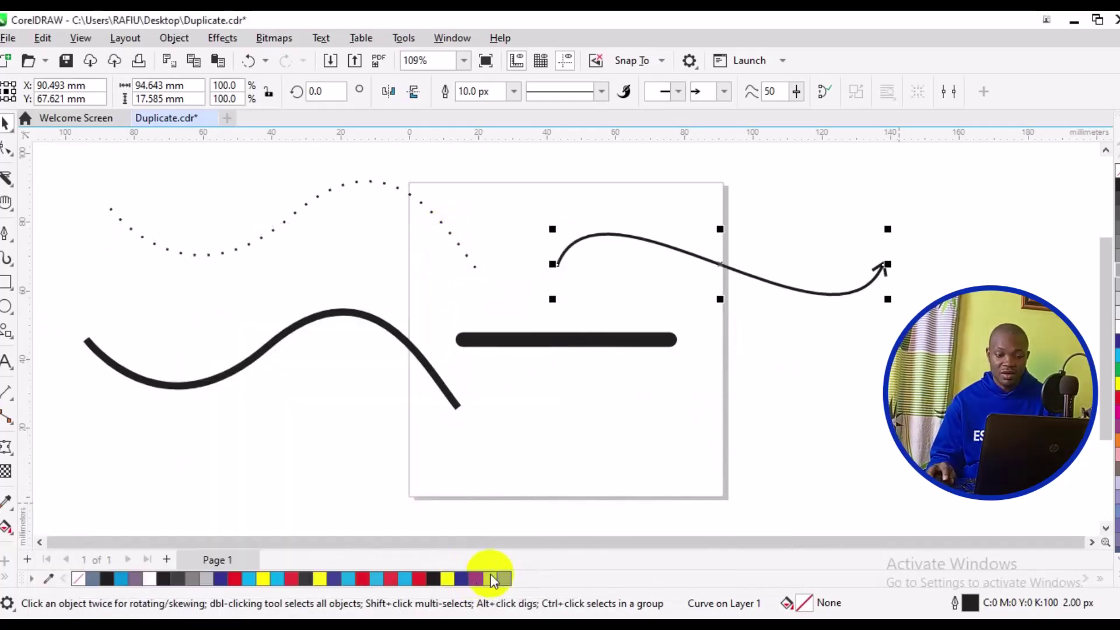
pyautogui.click(768, 458)
pyautogui.click(610, 359)
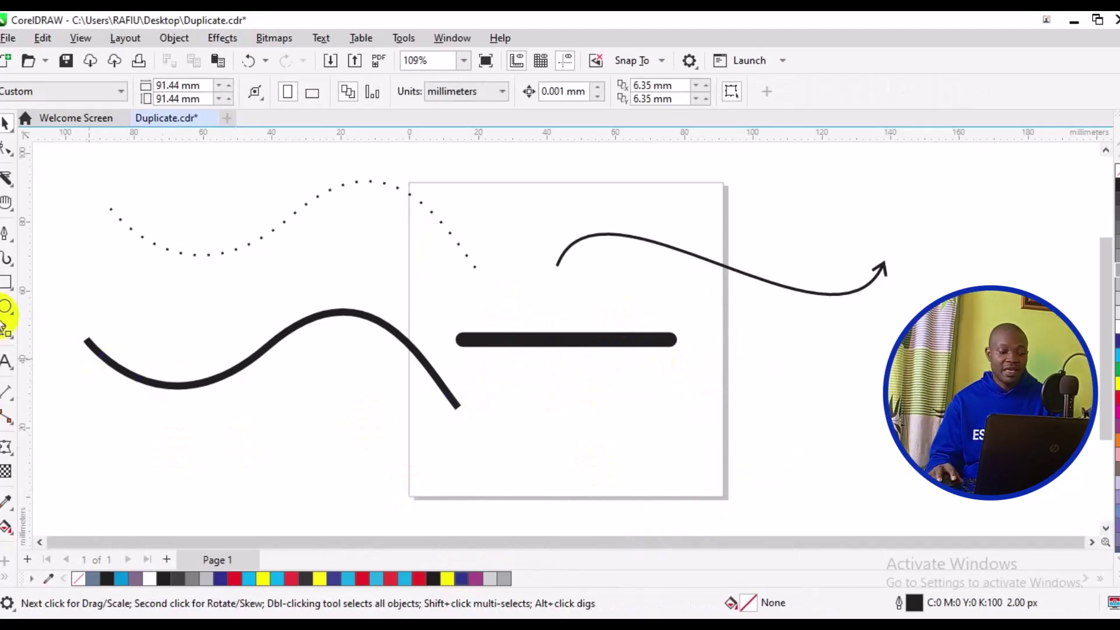
# Step: Draw a horizontal straight line about 32 mm long below the thick line with the pen and select it
pyautogui.click(5, 234)
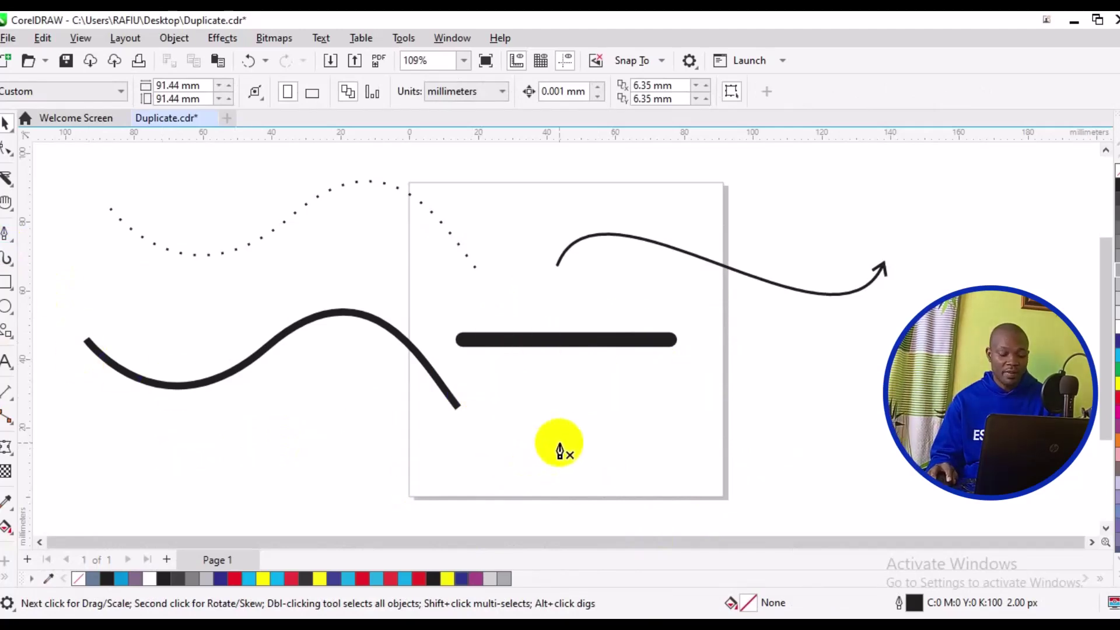
pyautogui.click(524, 433)
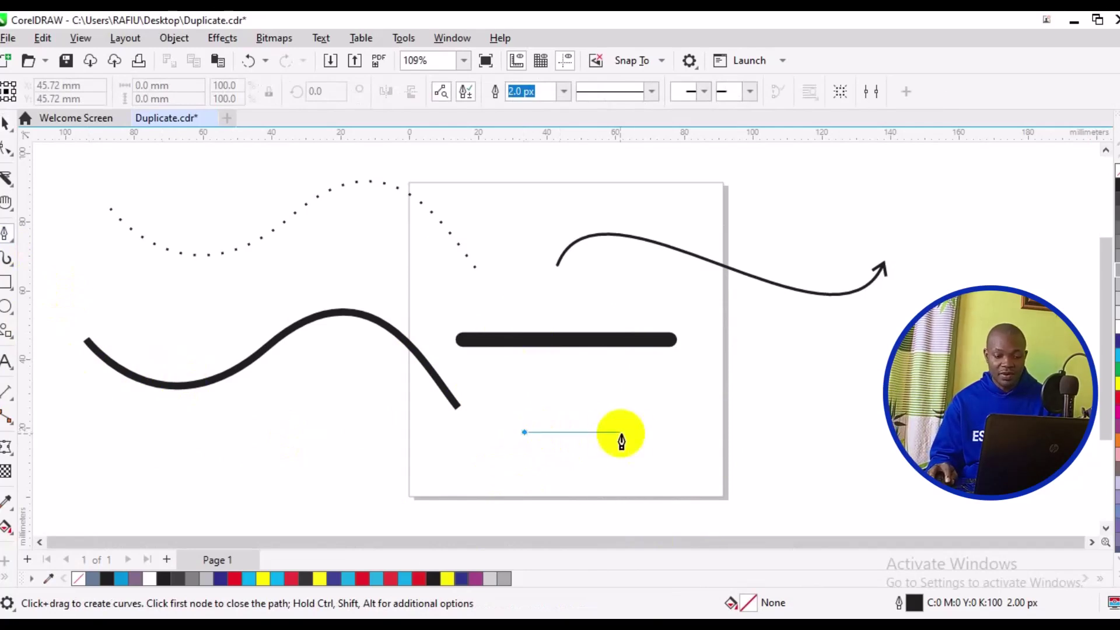
pyautogui.click(635, 432)
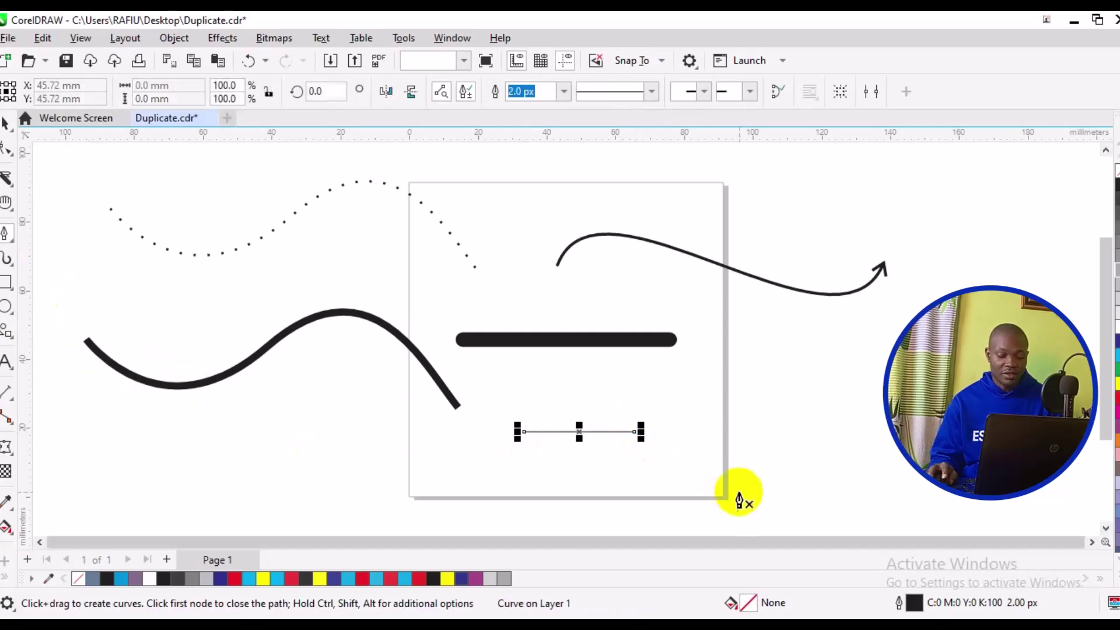
pyautogui.press('Escape')
pyautogui.press('space')
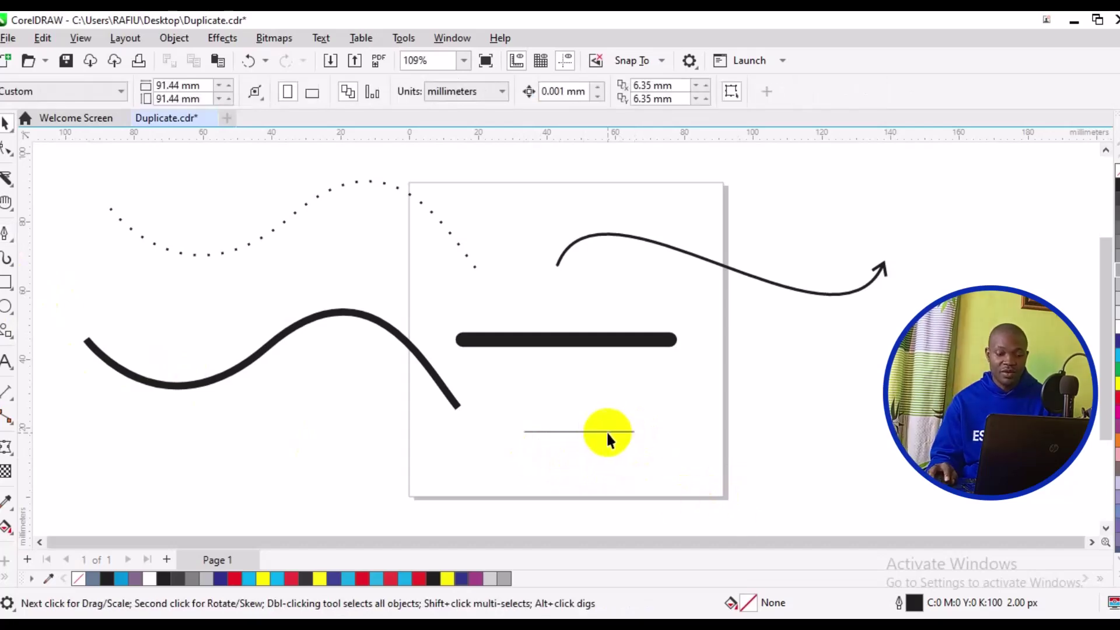
pyautogui.click(607, 432)
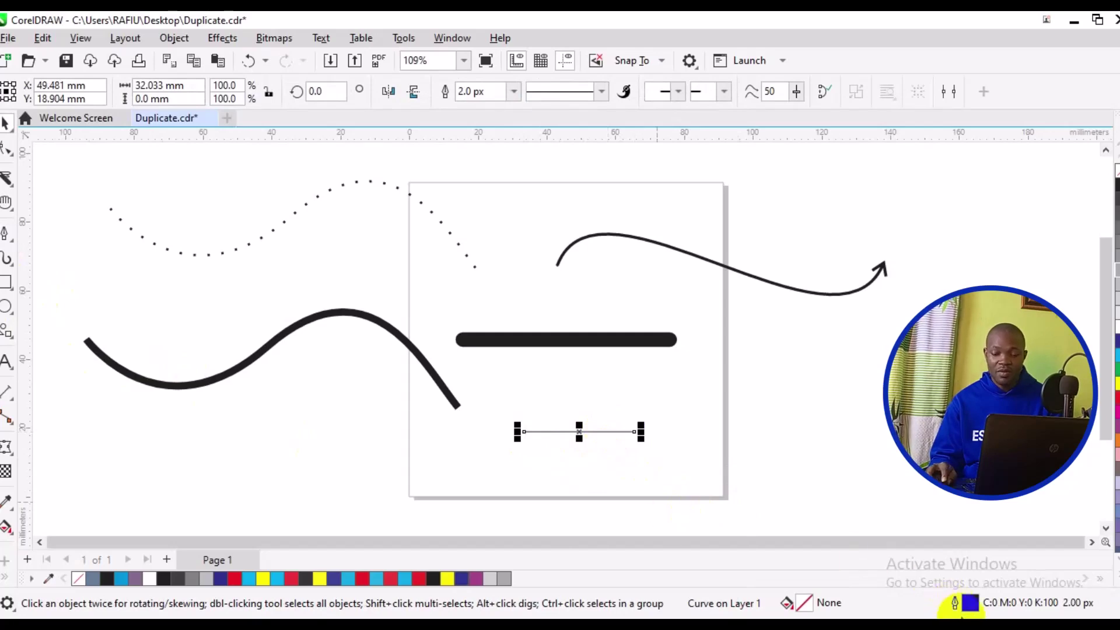
# Step: Set the short straight line's outline width to 10 px, add a long solid triangular arrowhead at its end, and deselect it
pyautogui.doubleClick(963, 607)
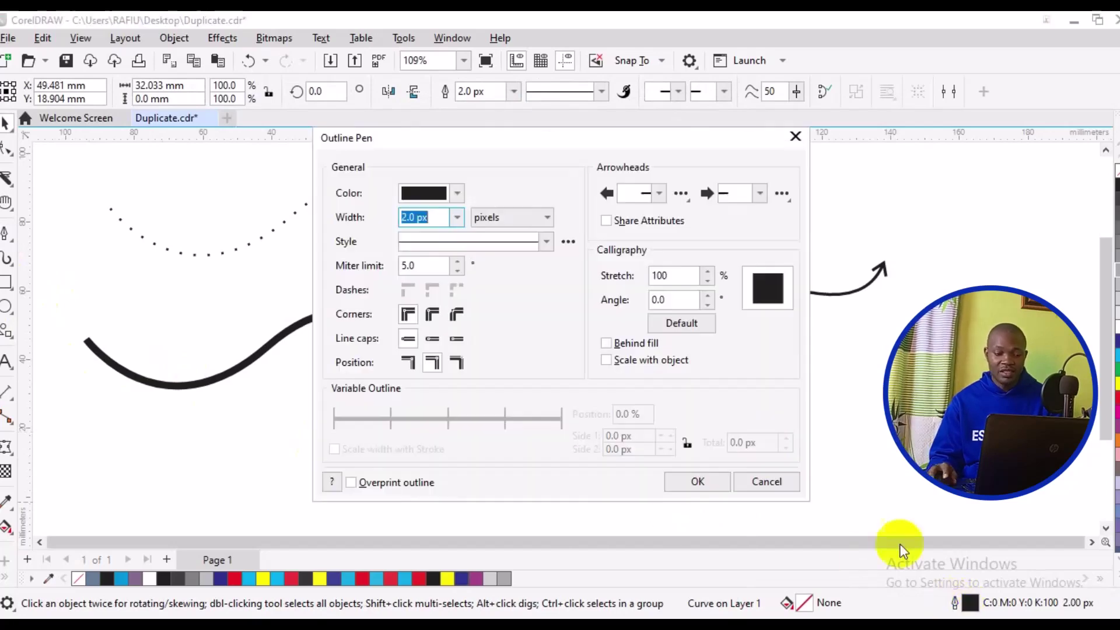
pyautogui.click(457, 217)
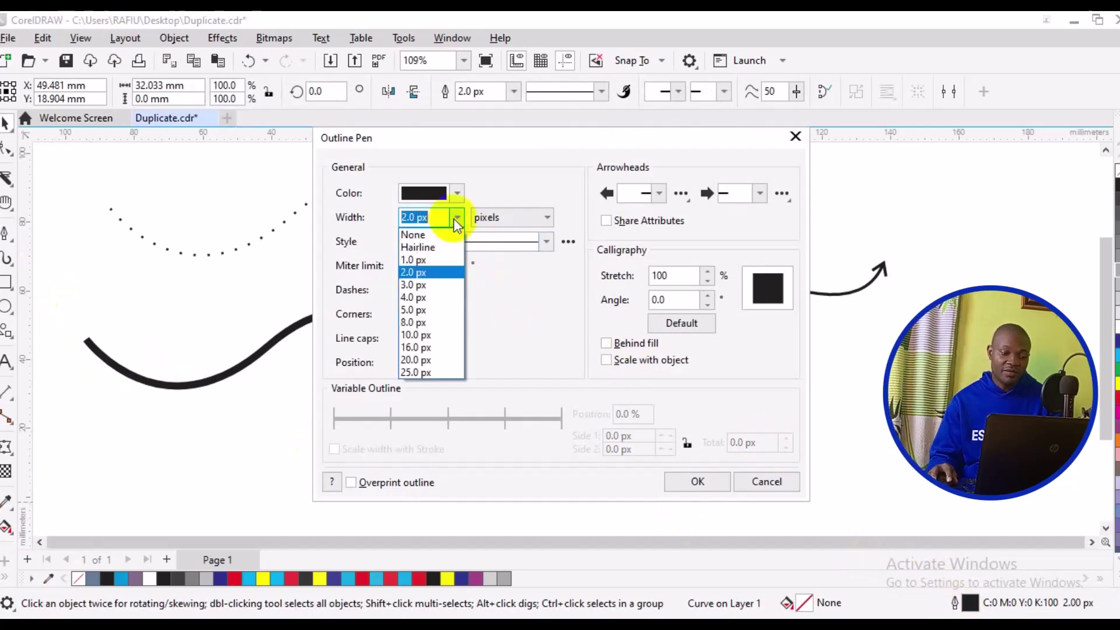
pyautogui.click(435, 336)
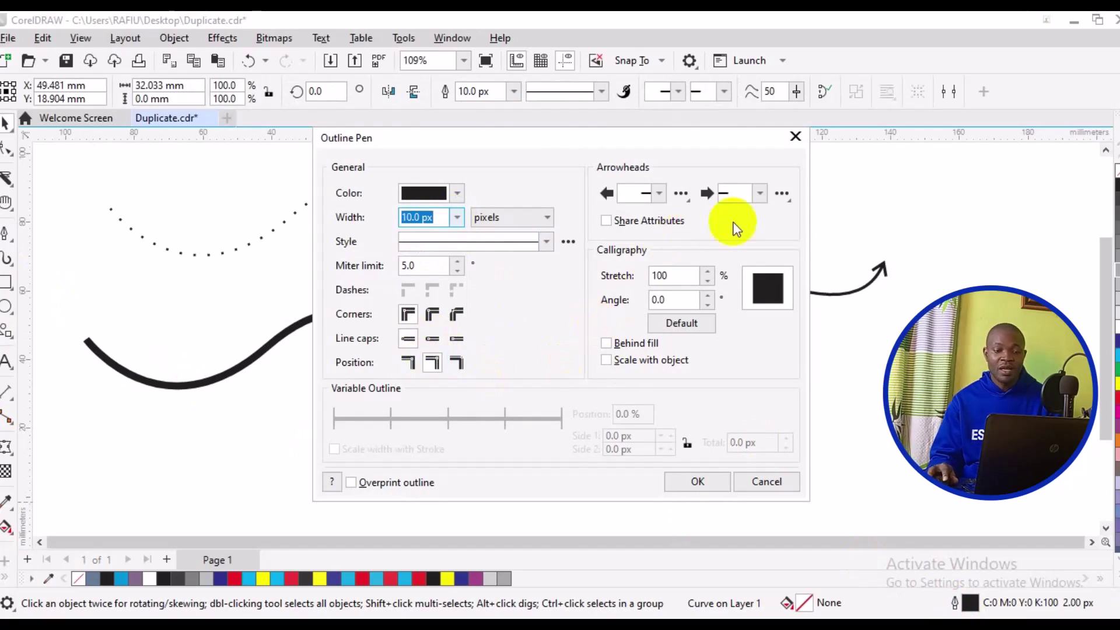
pyautogui.click(760, 194)
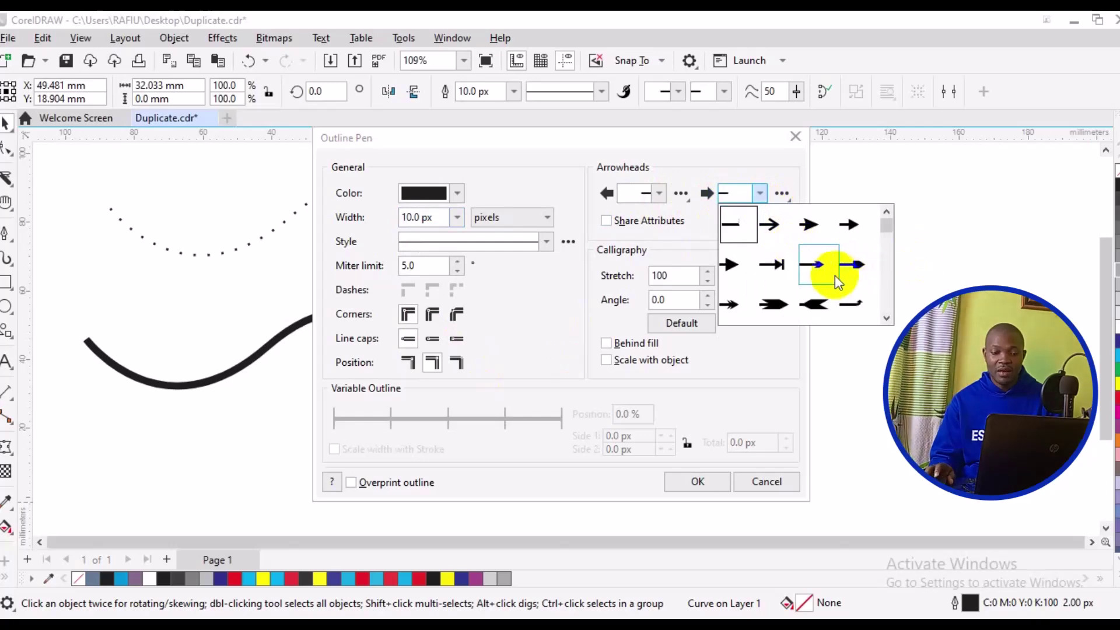
pyautogui.moveTo(886, 236); pyautogui.dragTo(891, 311)
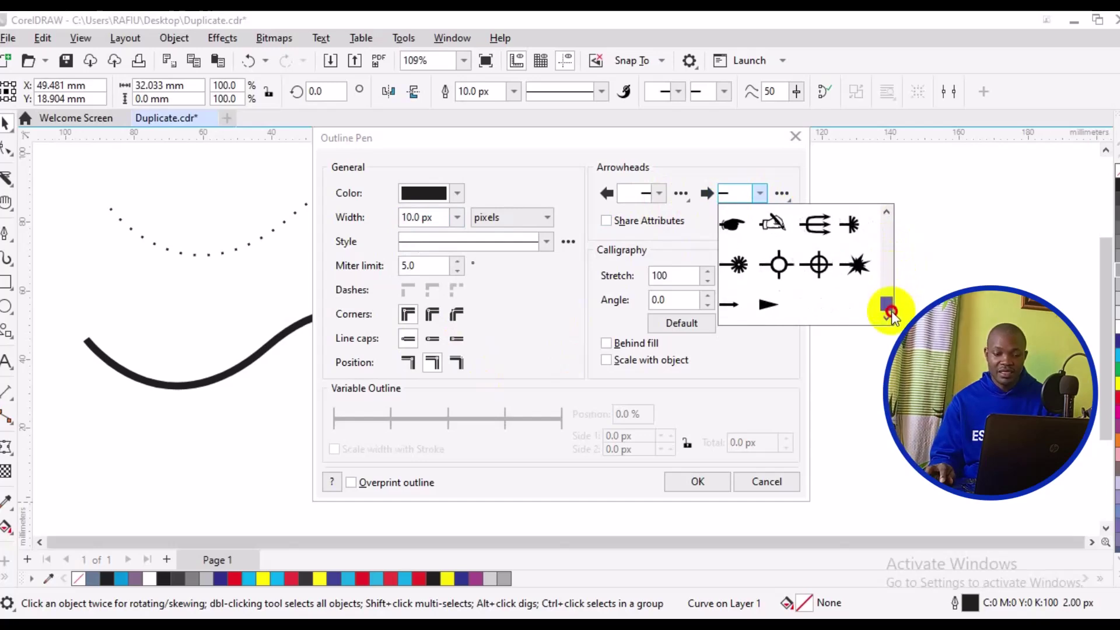
pyautogui.click(779, 304)
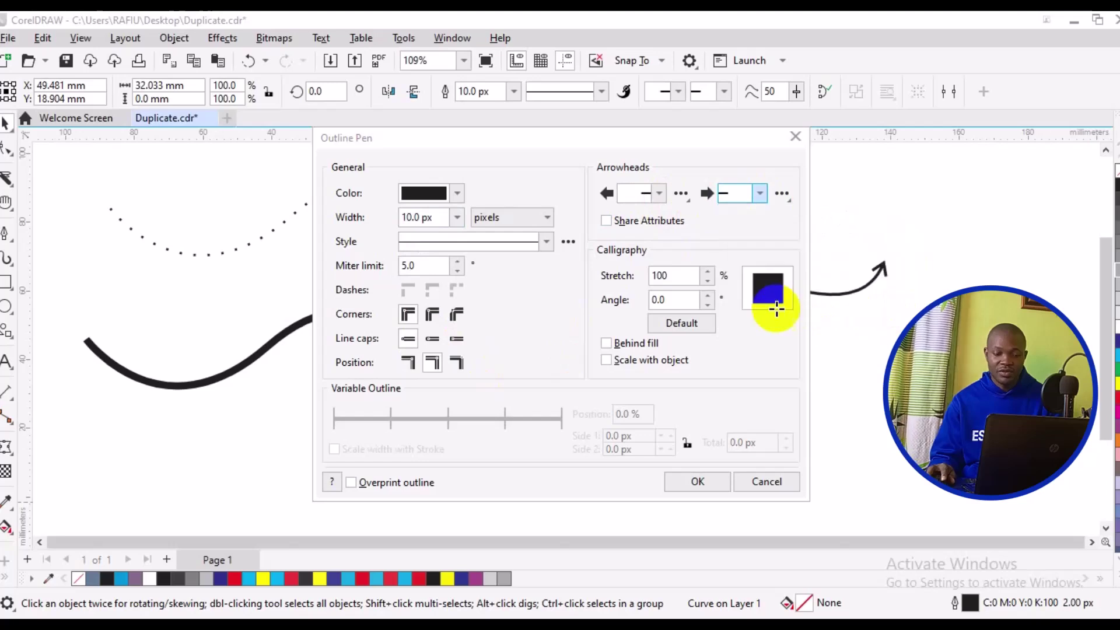
pyautogui.moveTo(740, 152); pyautogui.dragTo(1100, 173)
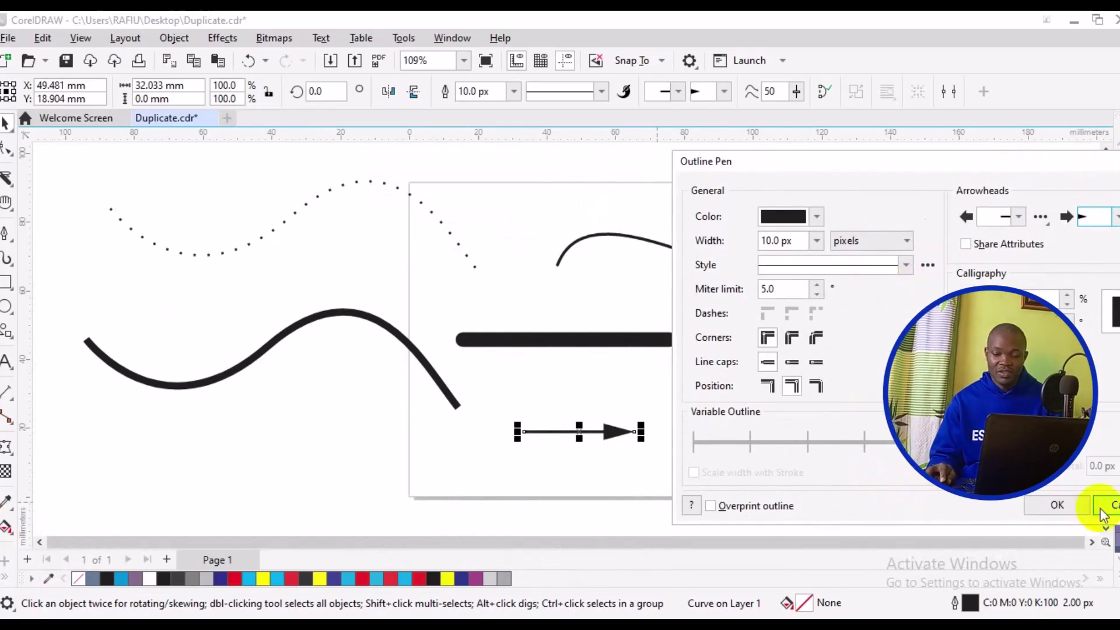
pyautogui.click(1057, 503)
pyautogui.click(776, 454)
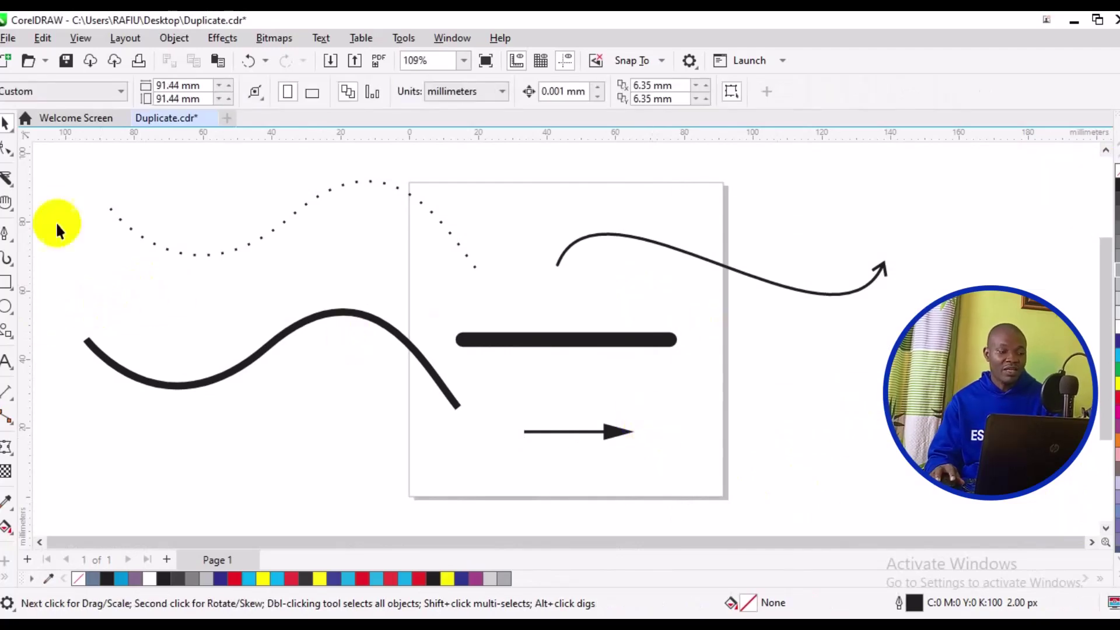
# Step: Save the document and draw a closed rectangle about 26 by 24 mm with the pen tool outside the page, below the arrow-tipped curve
pyautogui.click(7, 233)
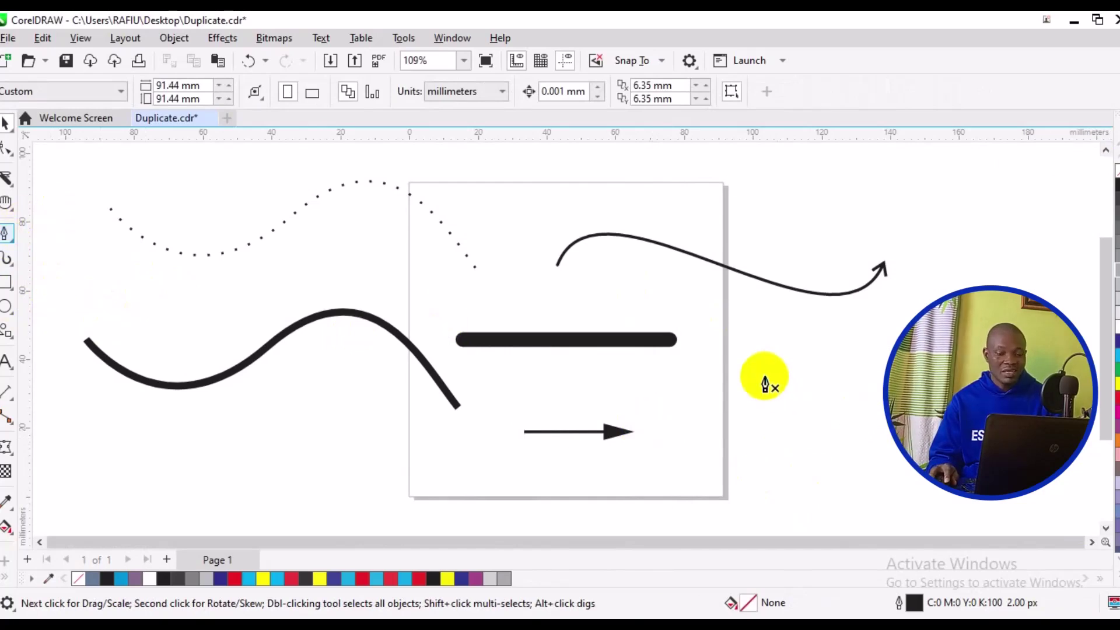
pyautogui.hotkey('ctrl', 's')
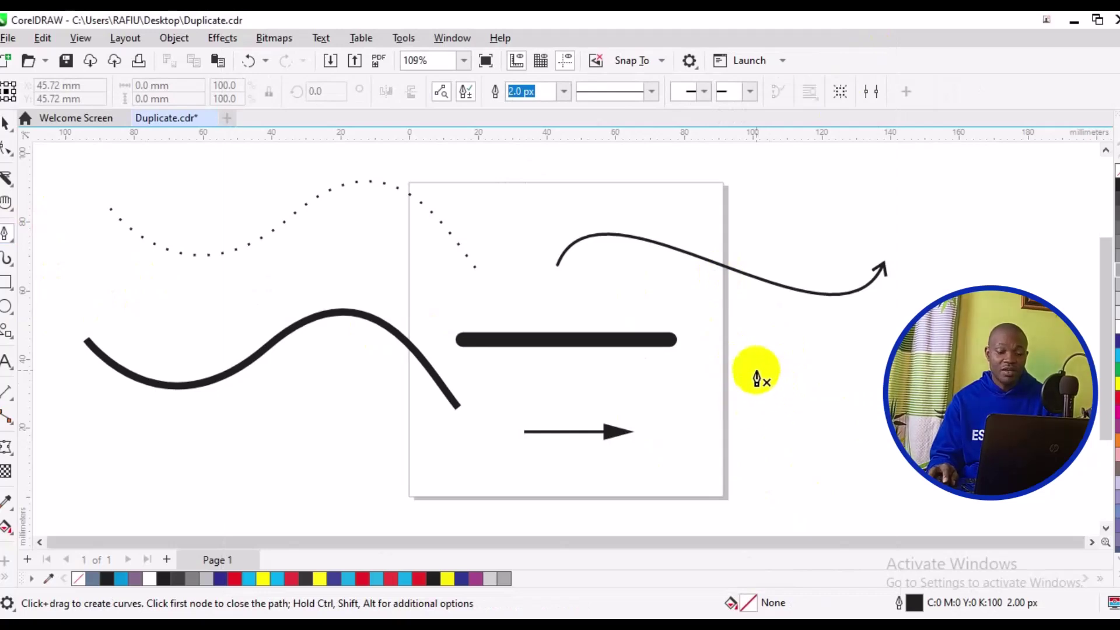
pyautogui.click(754, 349)
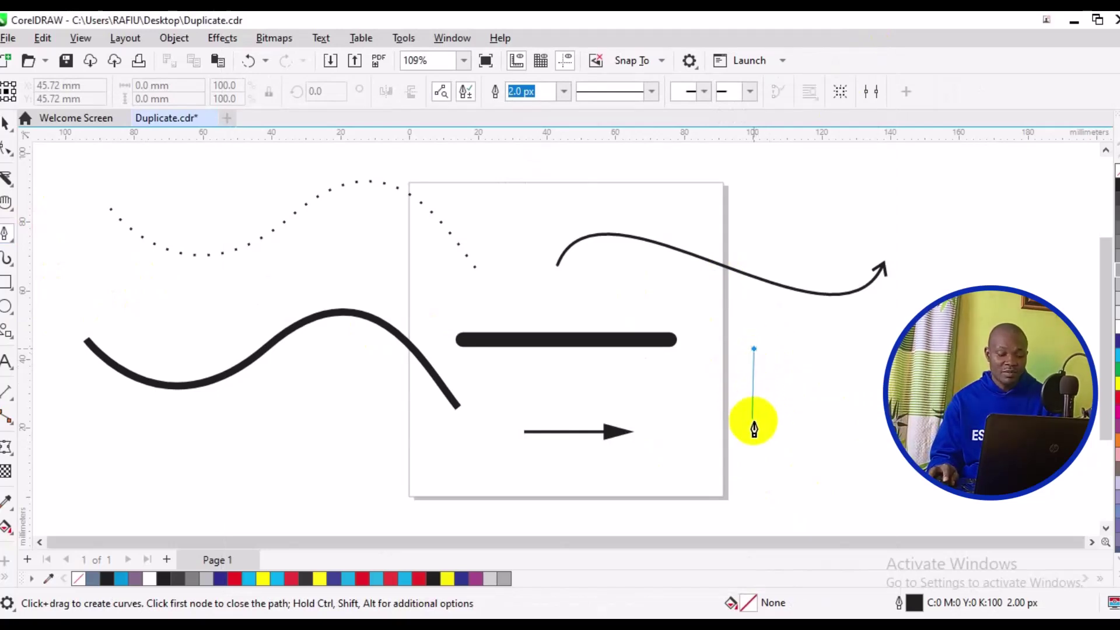
pyautogui.keyDown('shift'); pyautogui.click(754, 430); pyautogui.keyUp('shift')
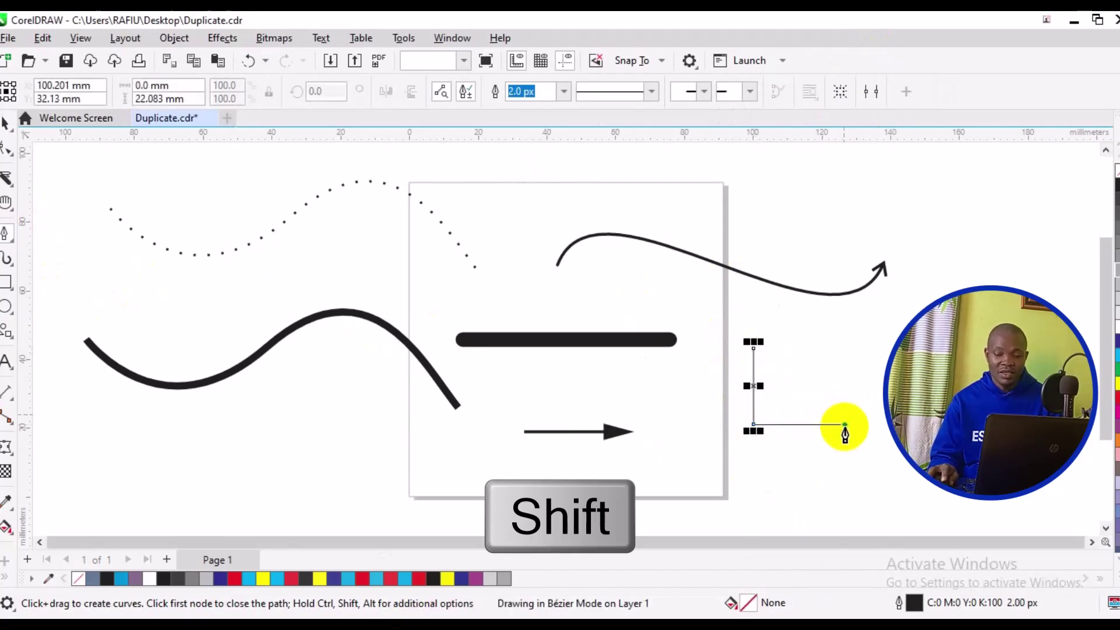
pyautogui.keyDown('shift'); pyautogui.click(844, 424); pyautogui.keyUp('shift')
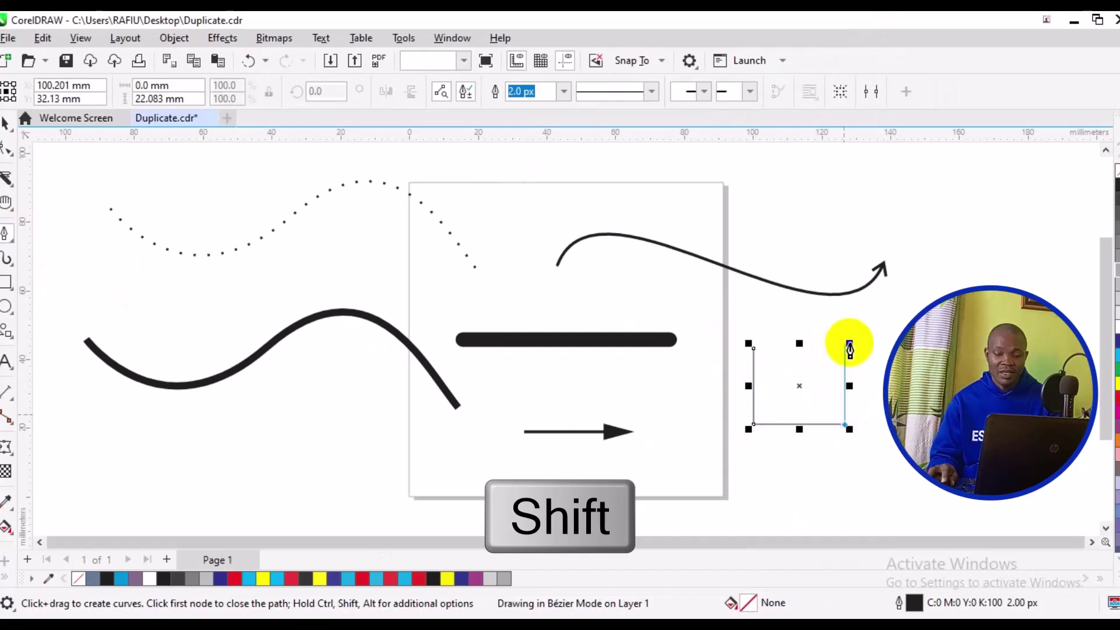
pyautogui.keyDown('shift'); pyautogui.click(846, 343); pyautogui.keyUp('shift')
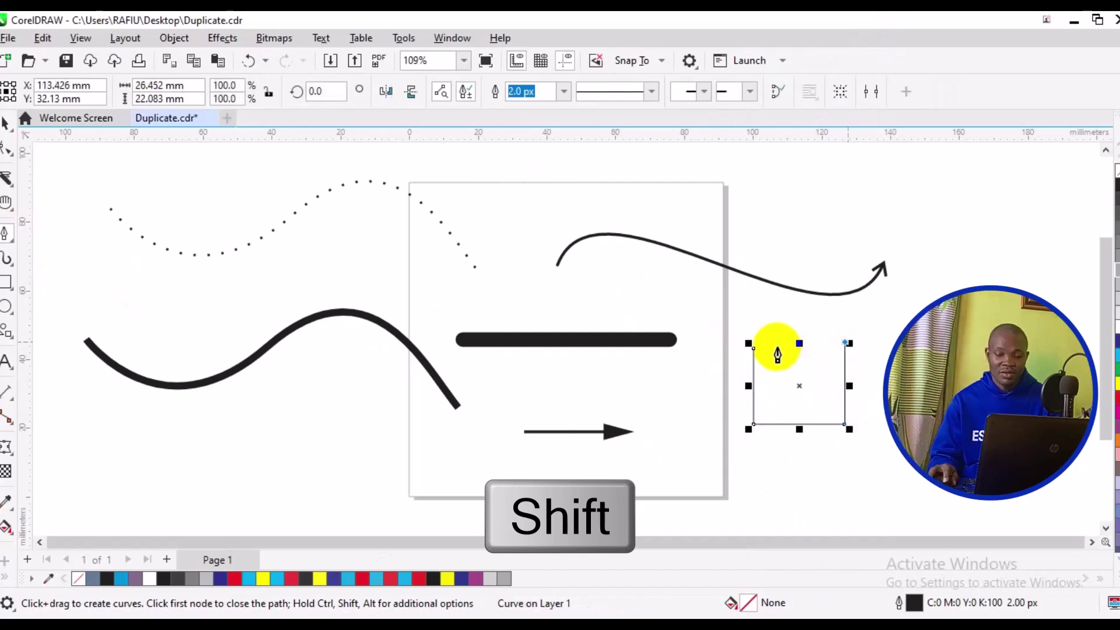
pyautogui.keyDown('shift'); pyautogui.click(752, 350); pyautogui.keyUp('shift')
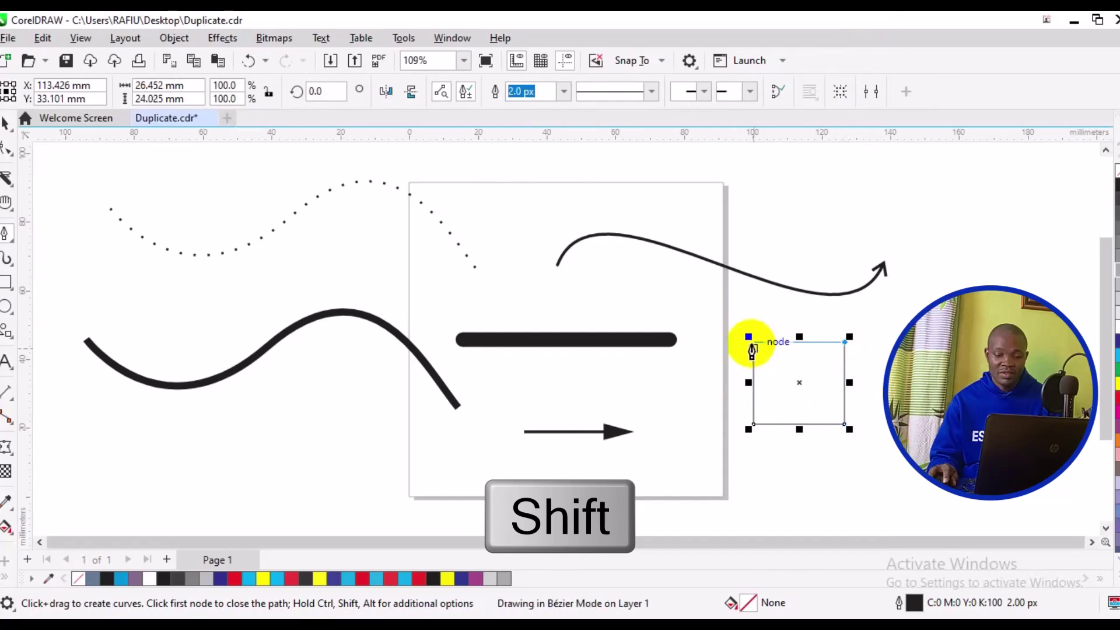
pyautogui.keyDown('shift'); pyautogui.click(751, 350); pyautogui.keyUp('shift')
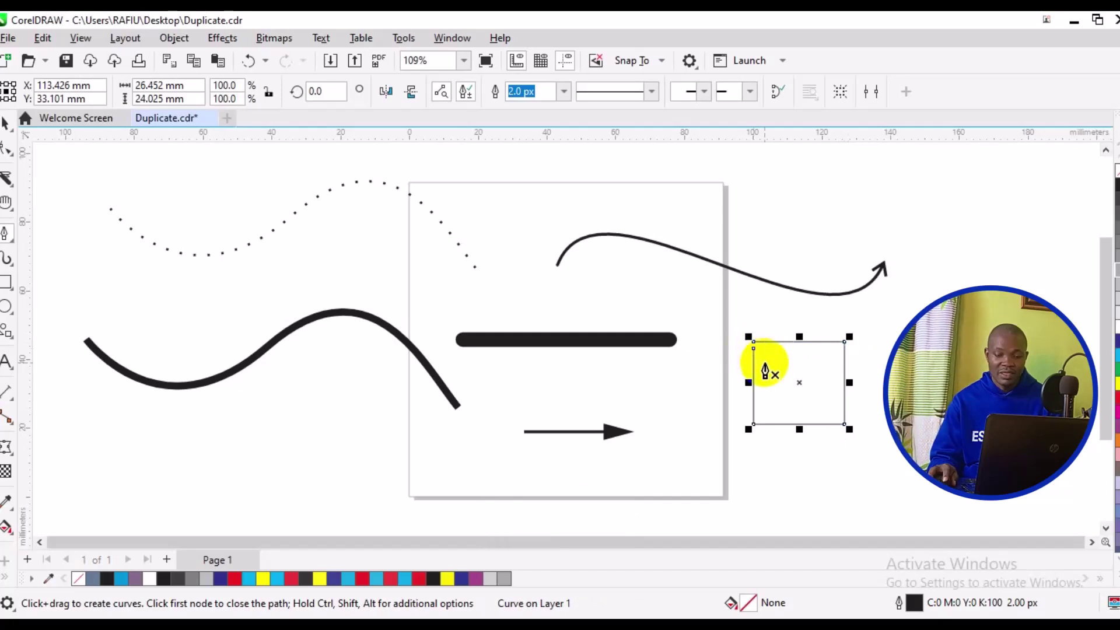
pyautogui.press('space')
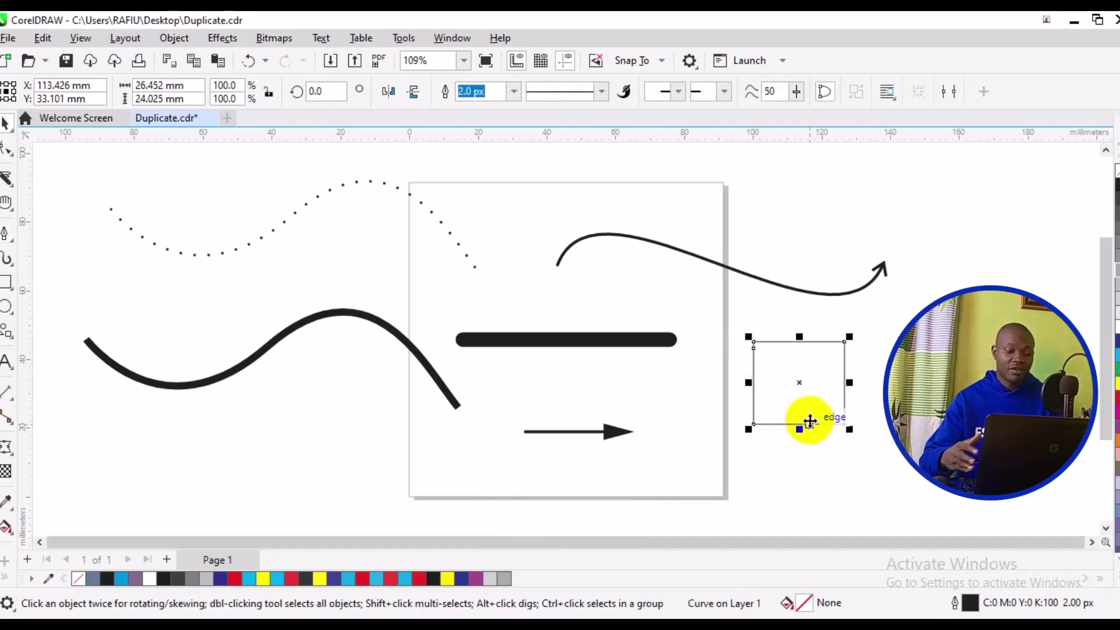
pyautogui.click(860, 320)
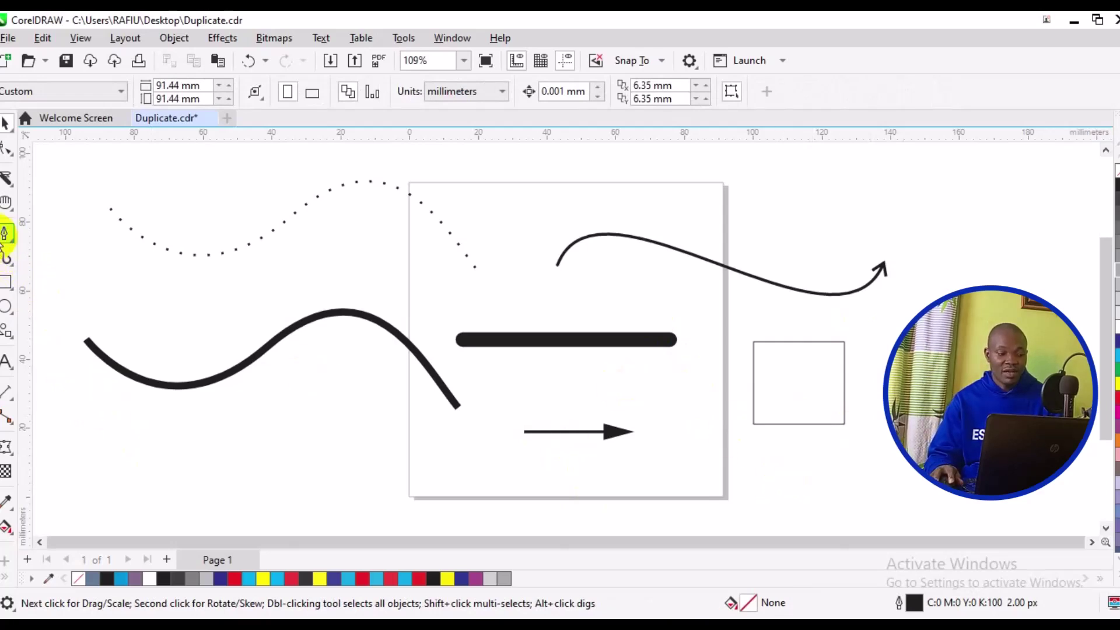
# Step: Draw an open wavy curve about 63 mm wide and 17 mm high below the rectangle with the pen tool
pyautogui.click(6, 233)
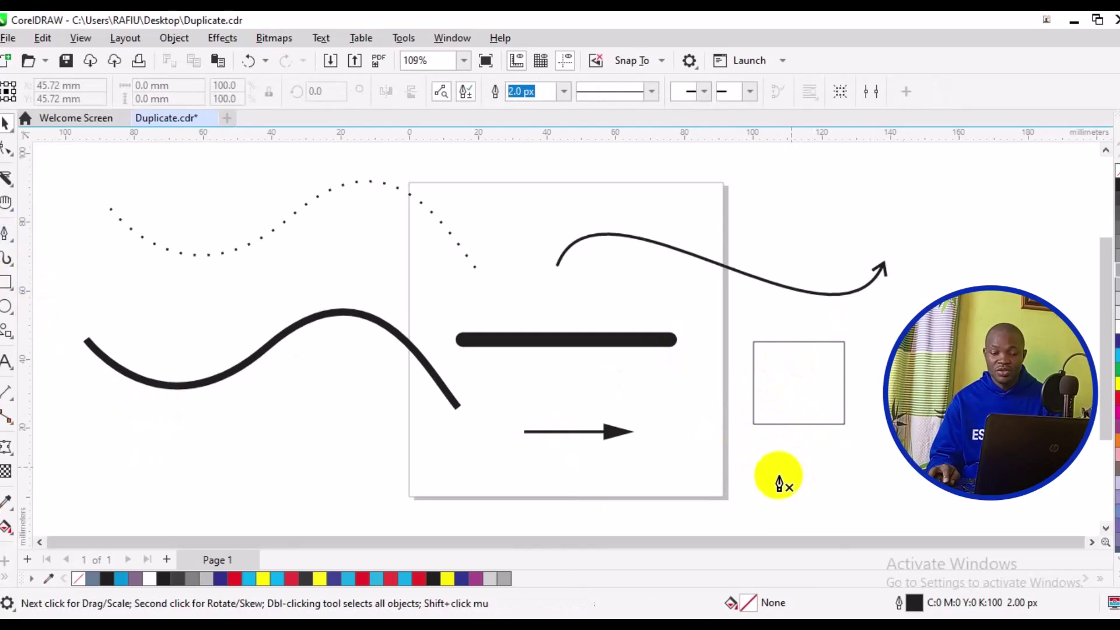
pyautogui.click(757, 471)
pyautogui.moveTo(888, 487); pyautogui.dragTo(935, 500)
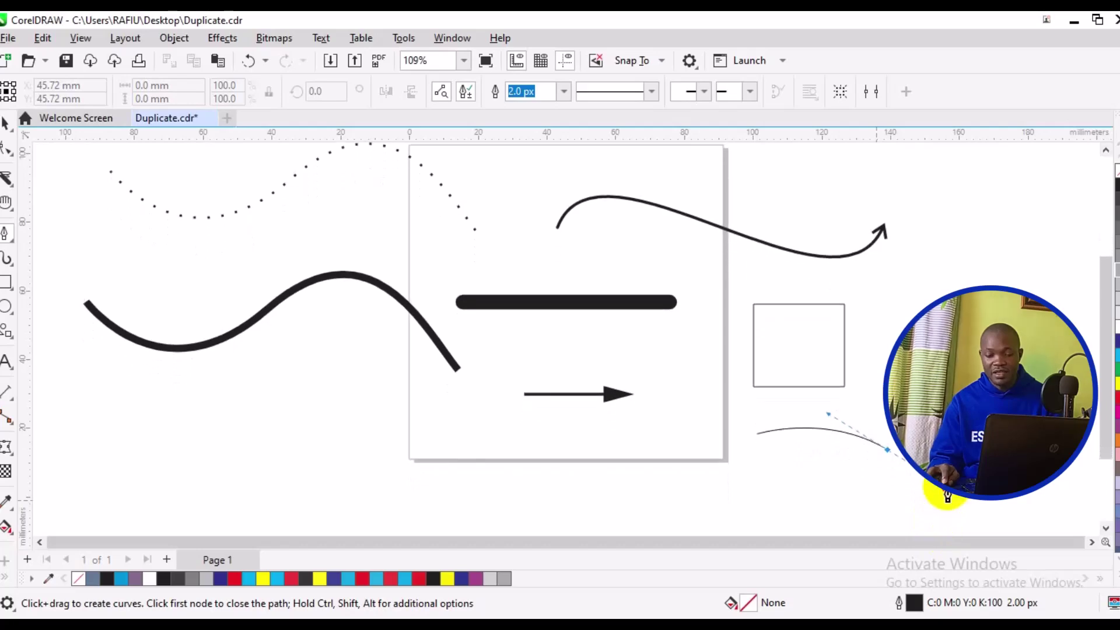
pyautogui.press('Escape')
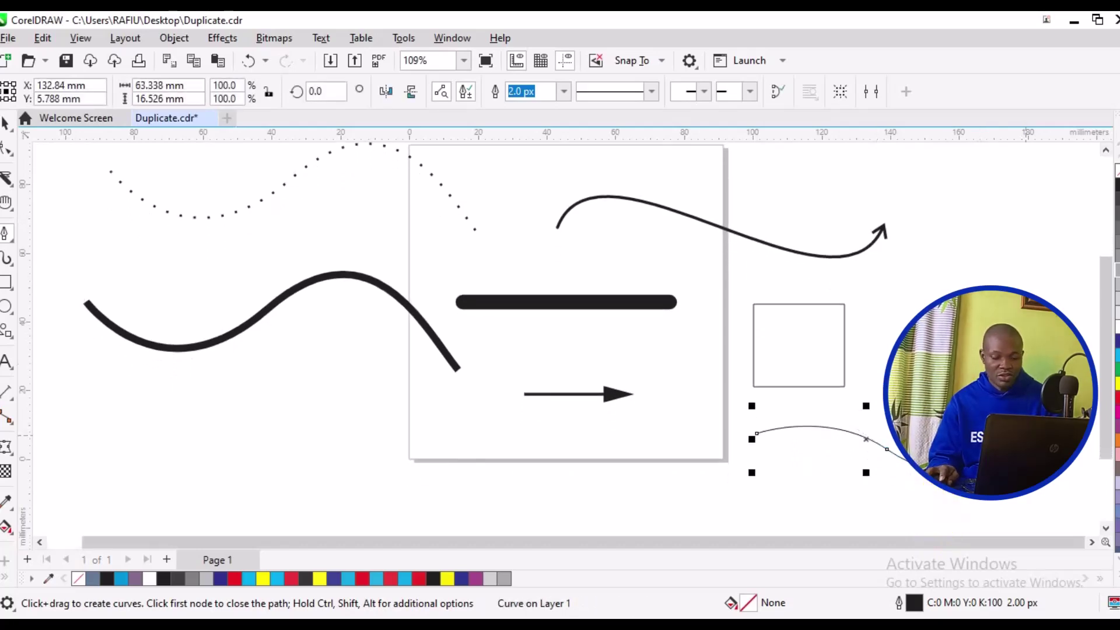
pyautogui.press('Escape')
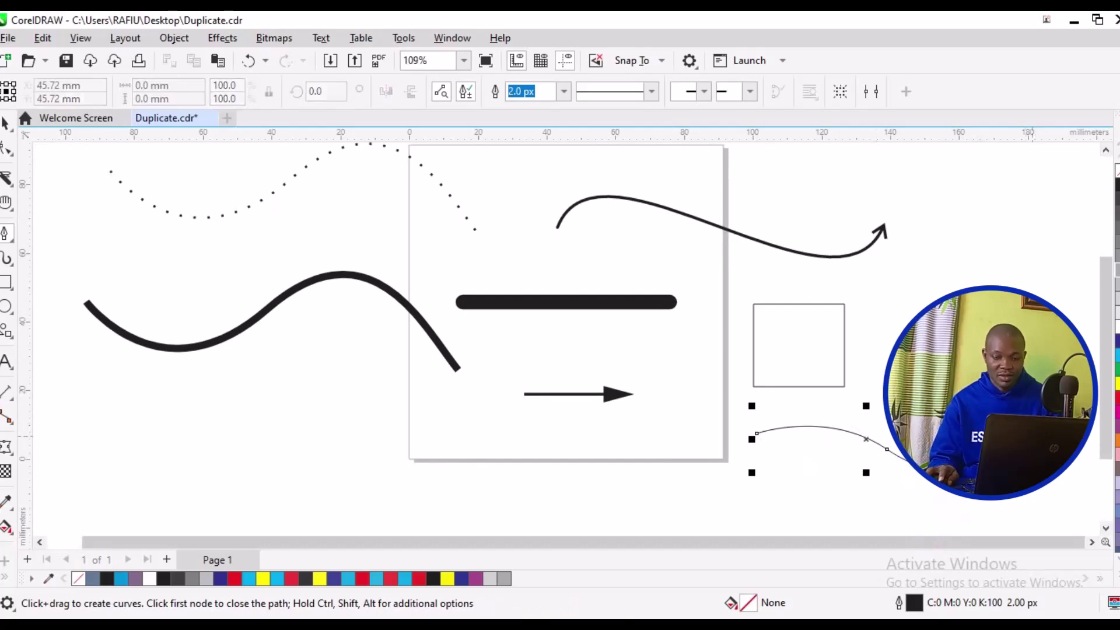
pyautogui.press('space')
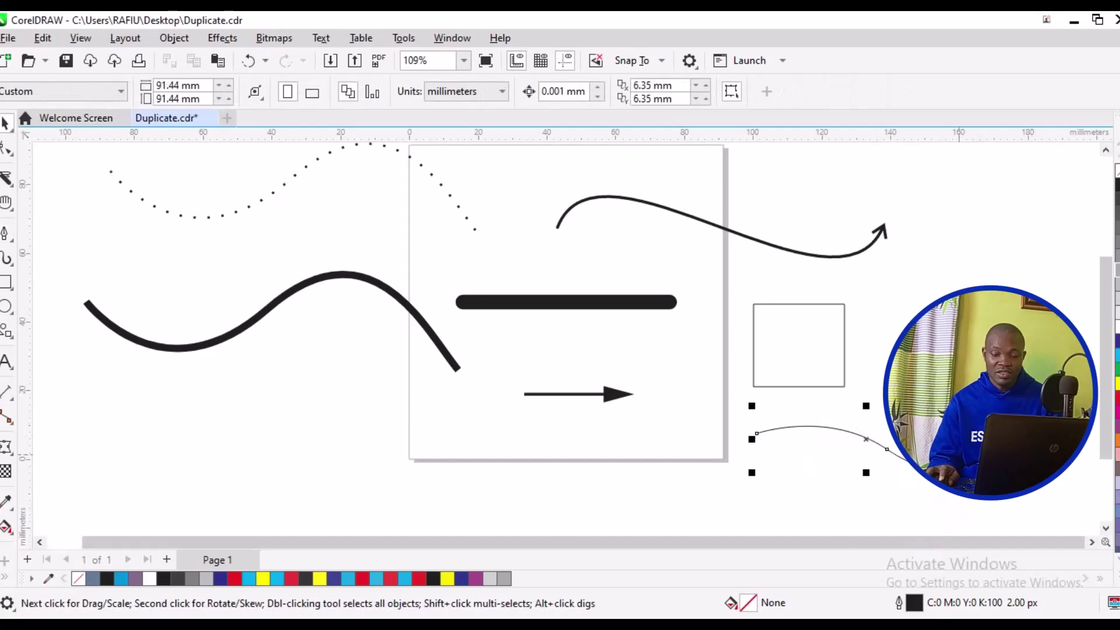
# Step: Give the new curve below the rectangle a dashed outline style and a 10 px width in the Outline Pen settings
pyautogui.press('F10')
pyautogui.click(912, 458)
pyautogui.press('space')
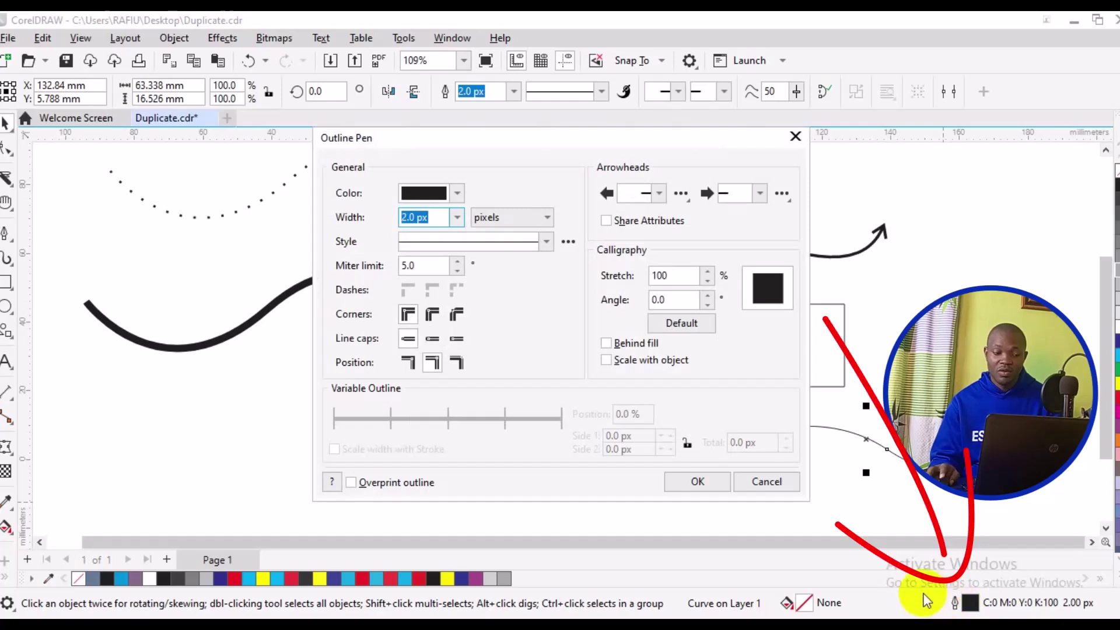
pyautogui.click(546, 242)
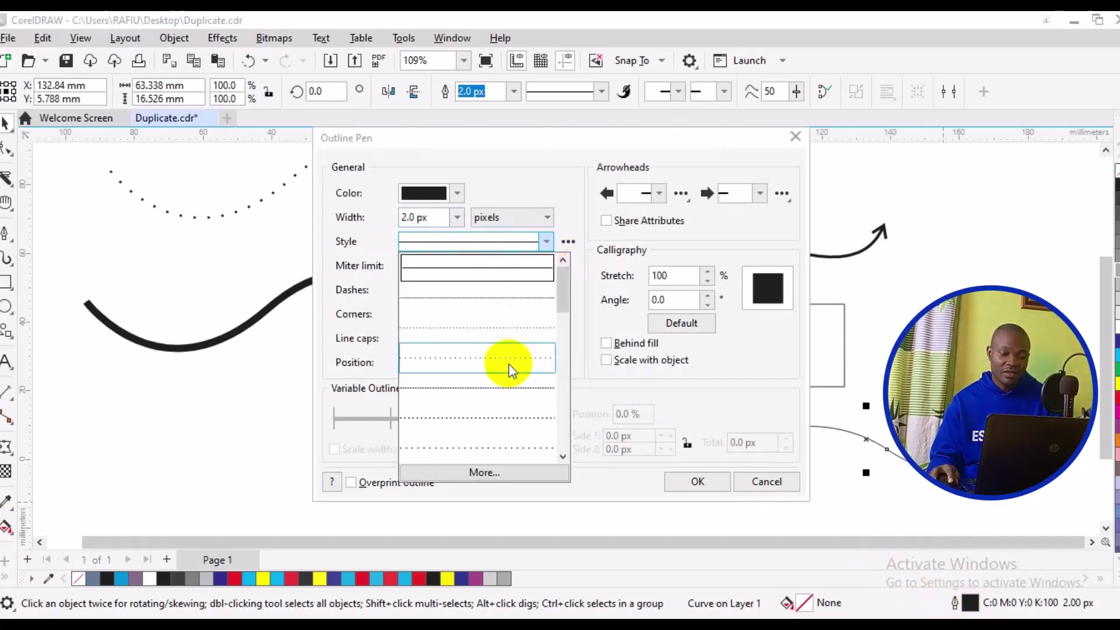
pyautogui.click(513, 424)
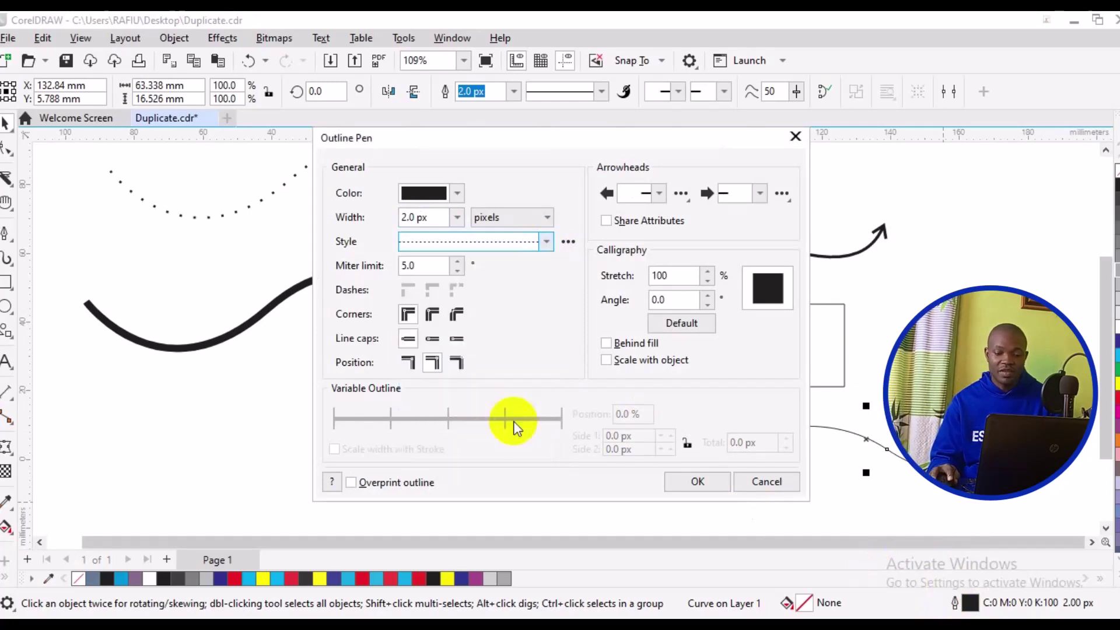
pyautogui.click(454, 219)
pyautogui.click(449, 335)
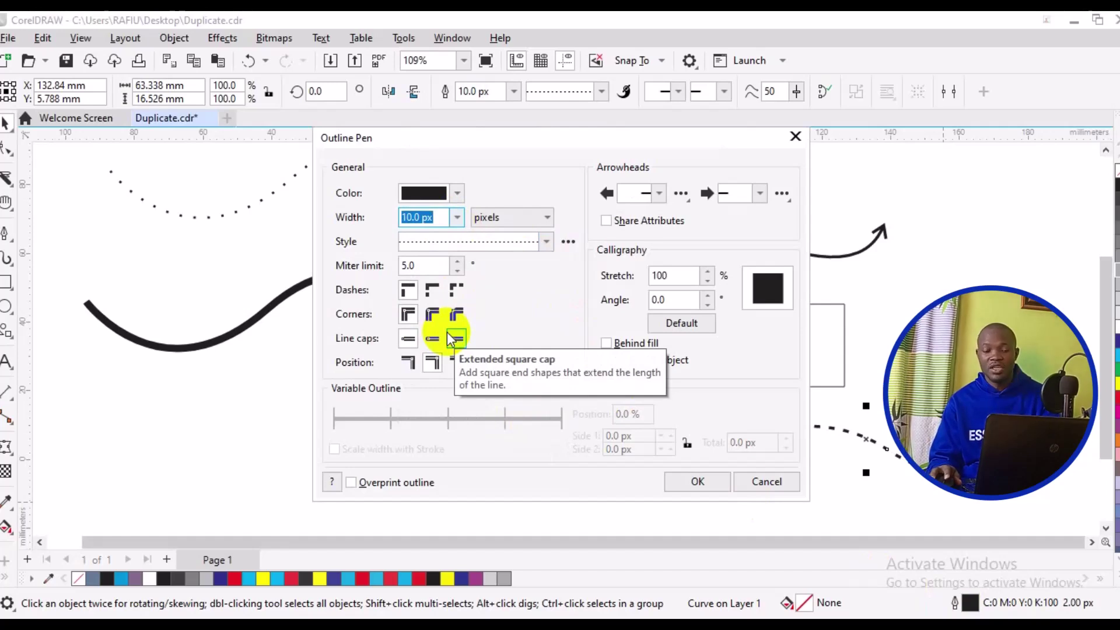
# Step: Add a solid arrowhead to the end of the dashed curve, apply the outline settings and deselect it
pyautogui.click(760, 193)
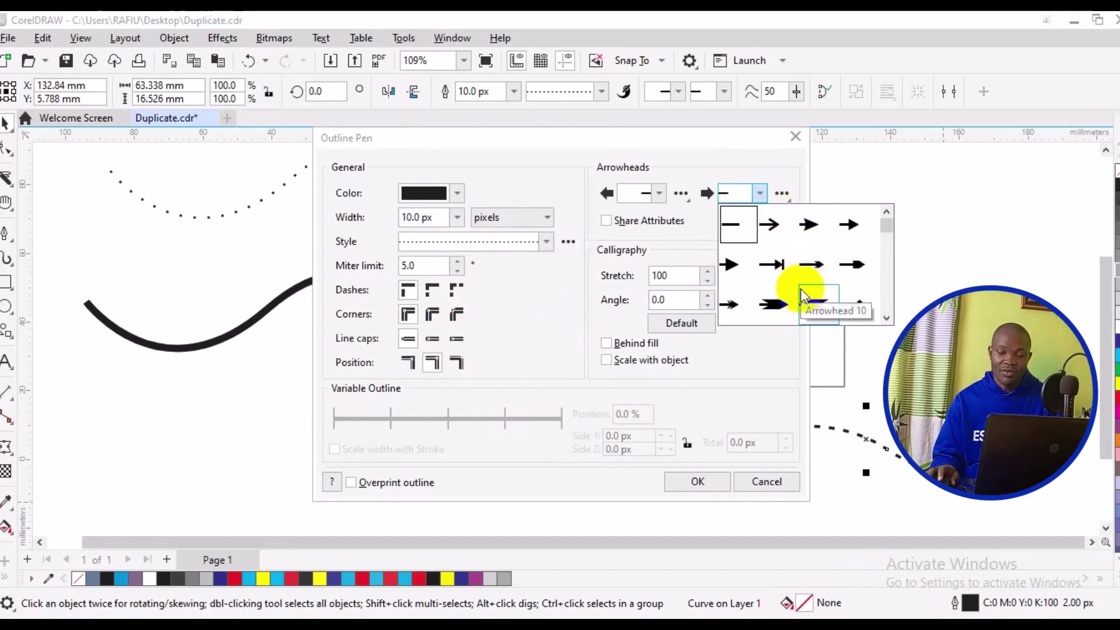
pyautogui.click(738, 266)
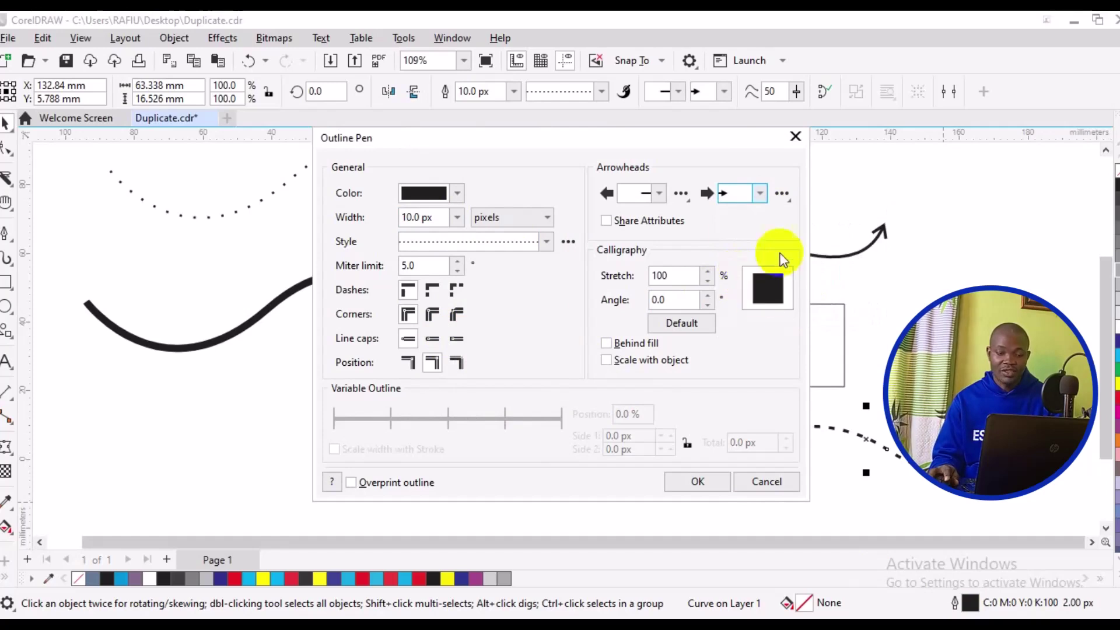
pyautogui.click(691, 481)
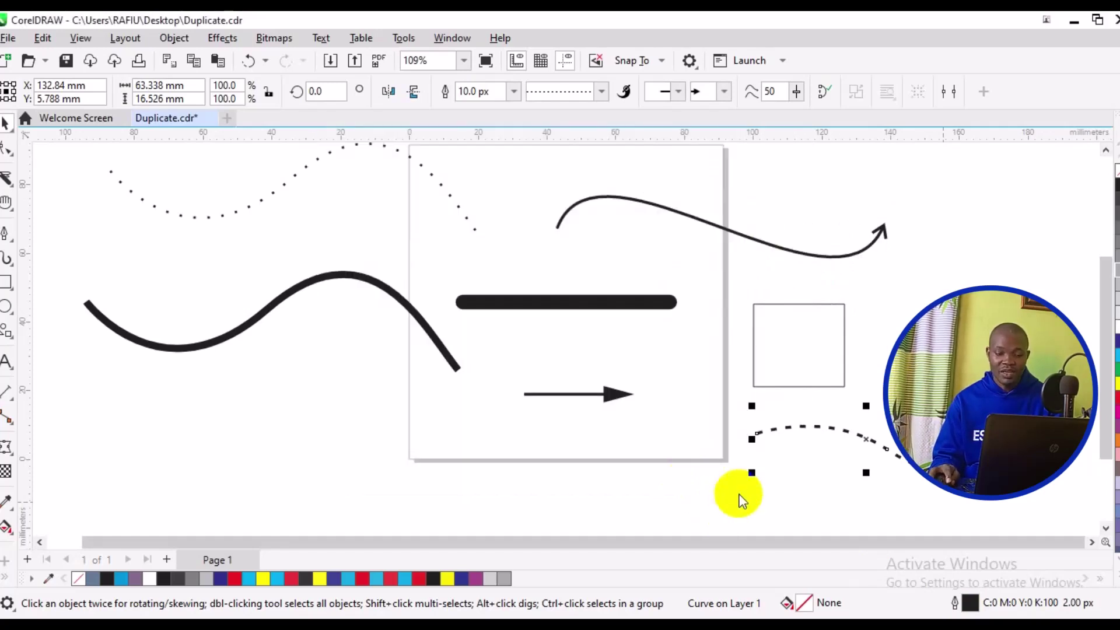
pyautogui.click(1001, 280)
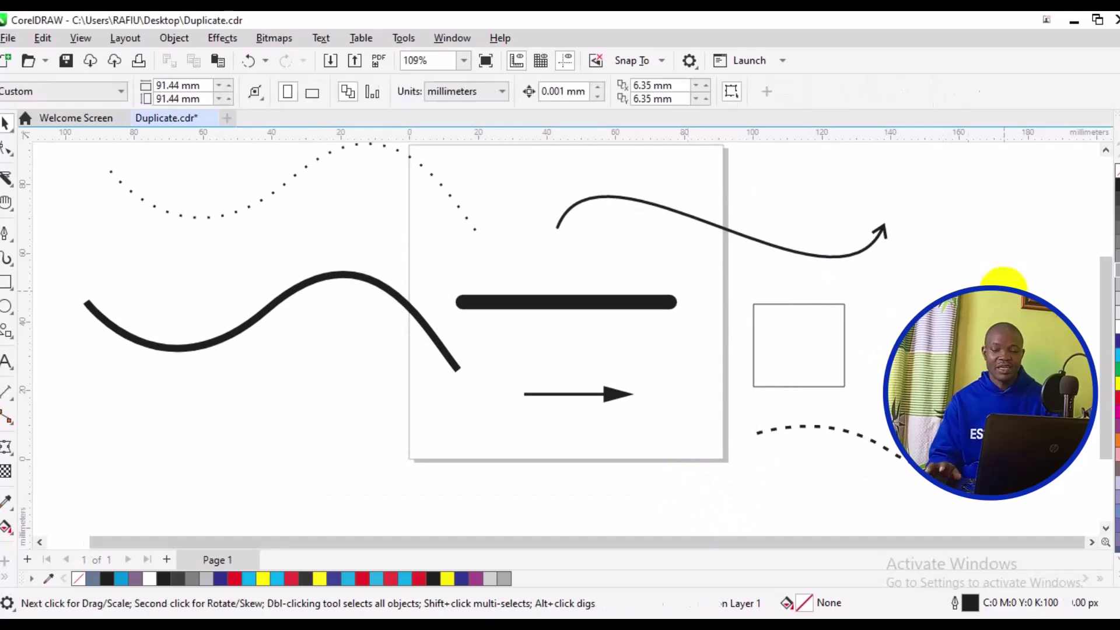